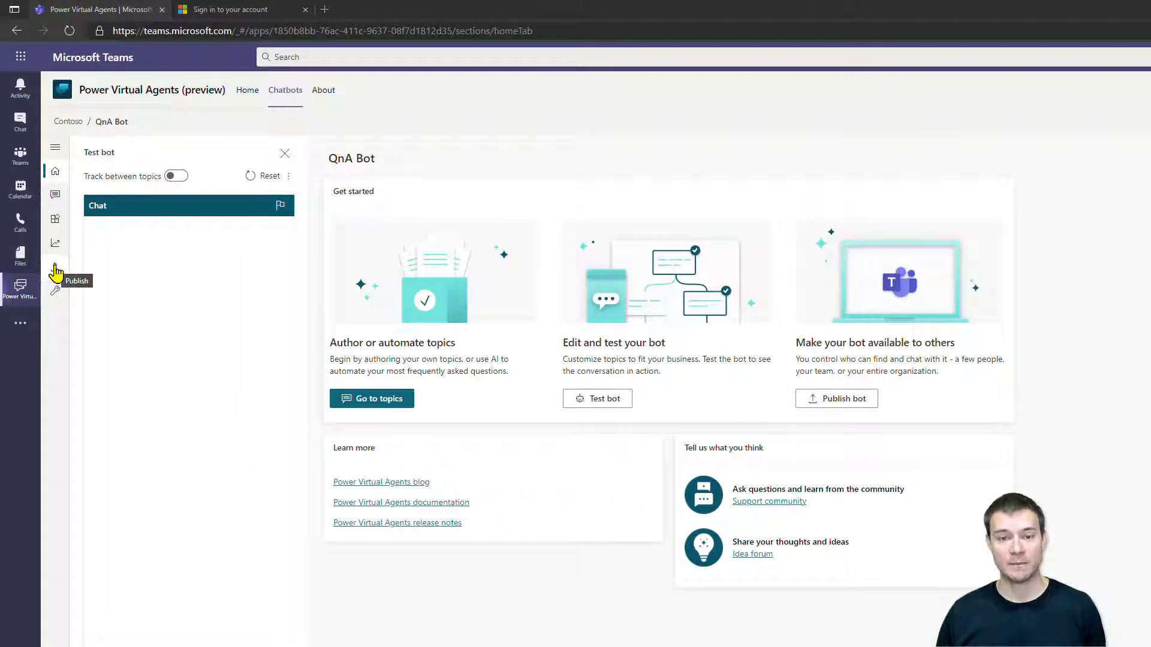
# Publish the latest content of the QnA Bot and add the published bot to Teams
pyautogui.click(54, 268)
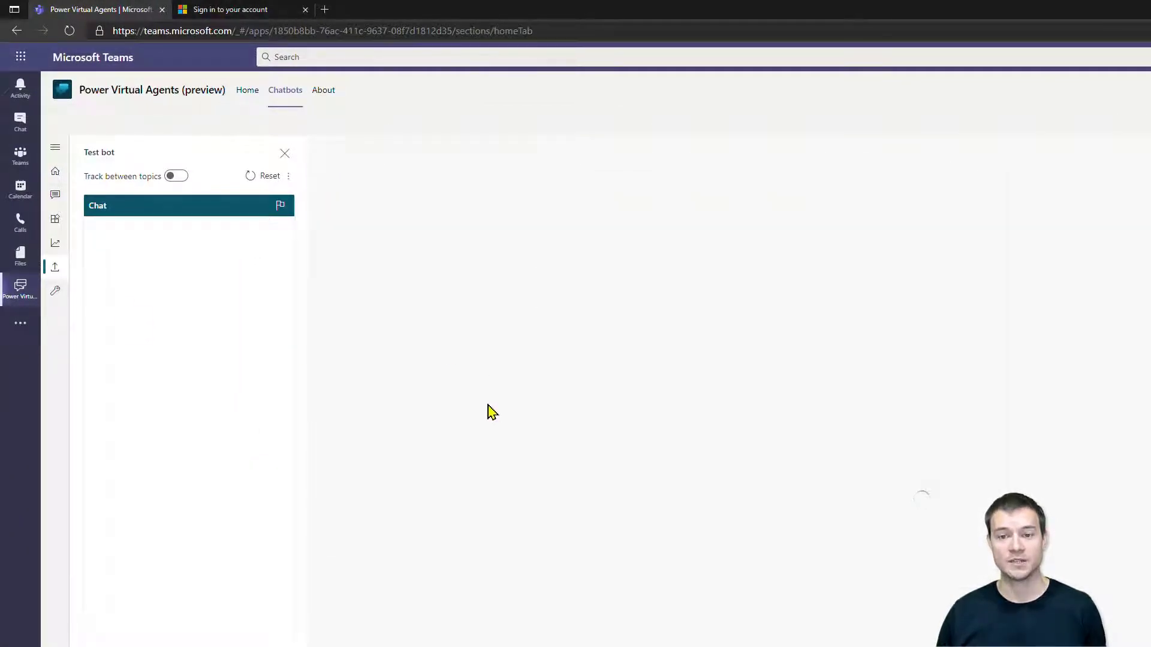
pyautogui.click(376, 237)
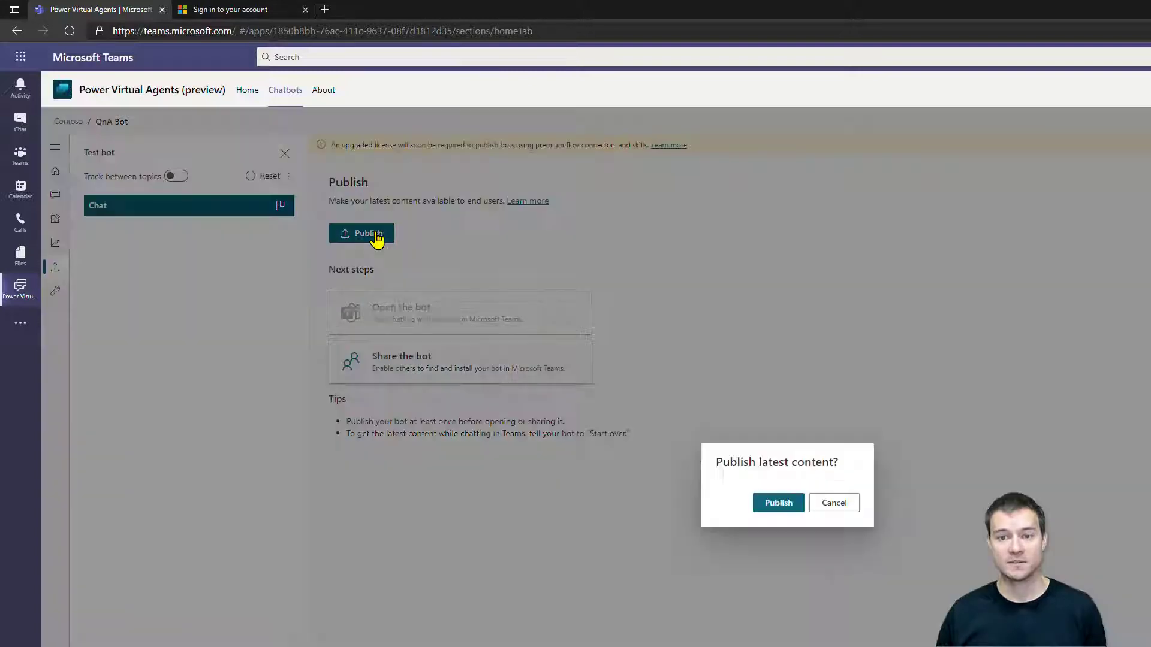
pyautogui.click(778, 505)
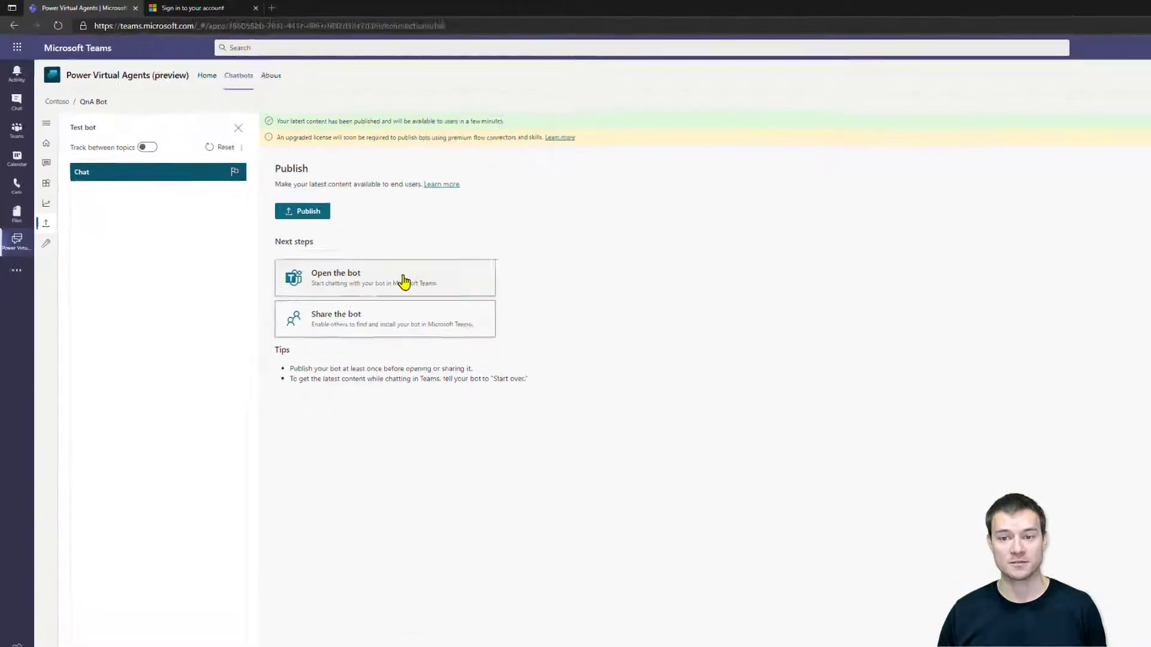
pyautogui.click(482, 336)
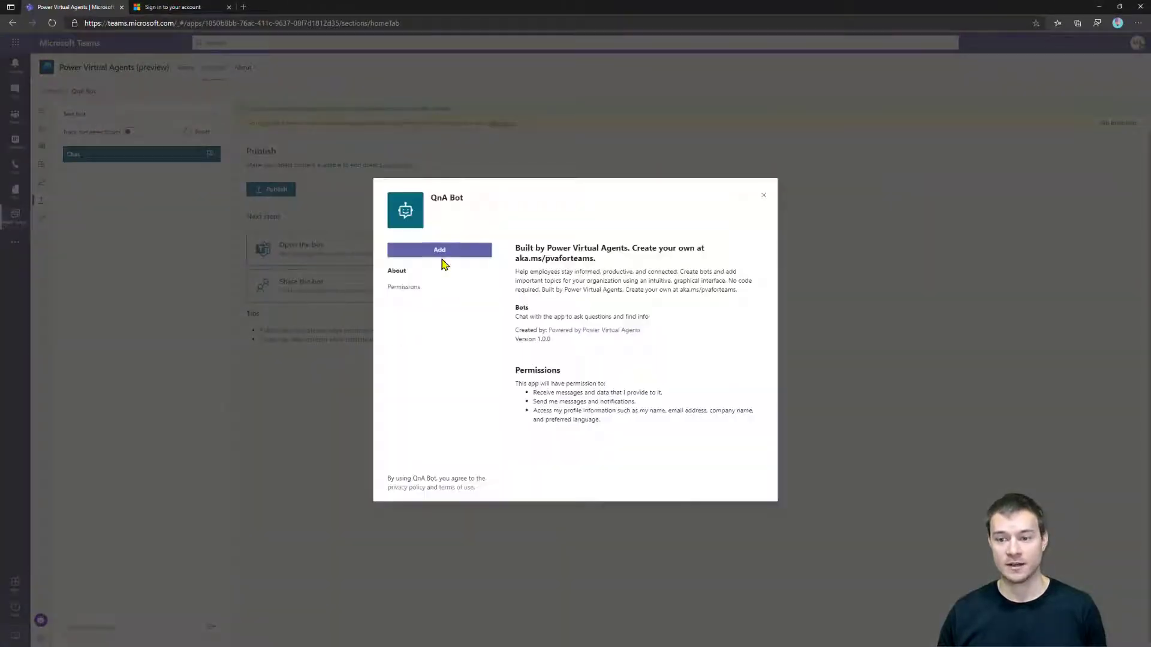
pyautogui.click(443, 257)
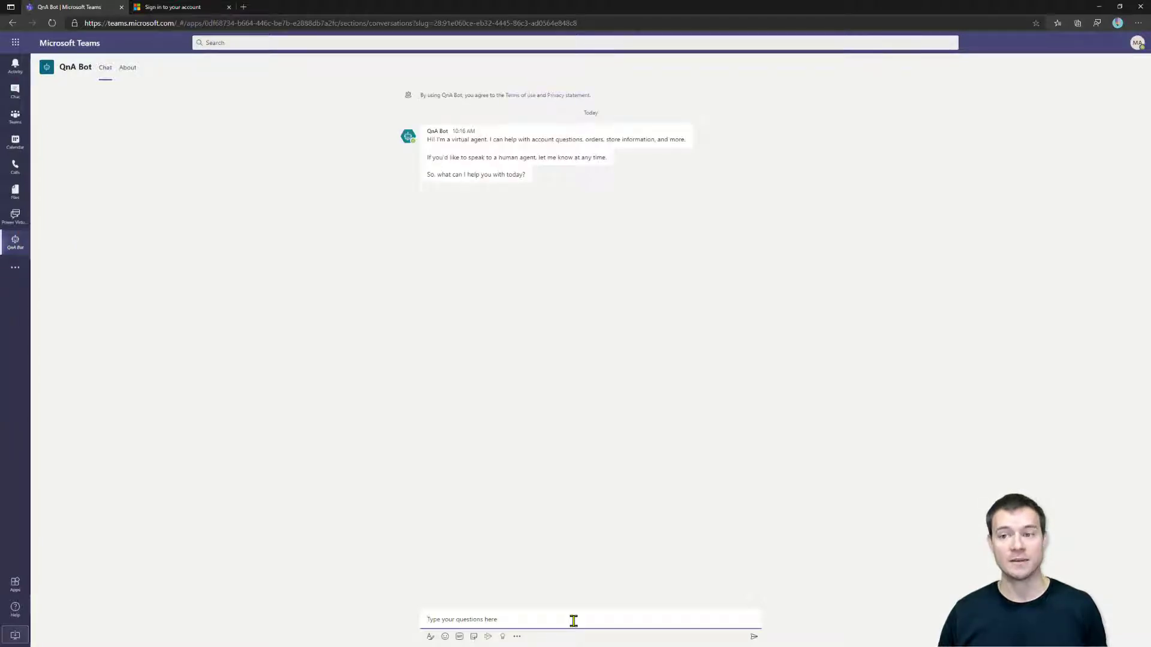
# Test the bot by sending "I need to test topic!" and answering its age question with 36
pyautogui.write('i')
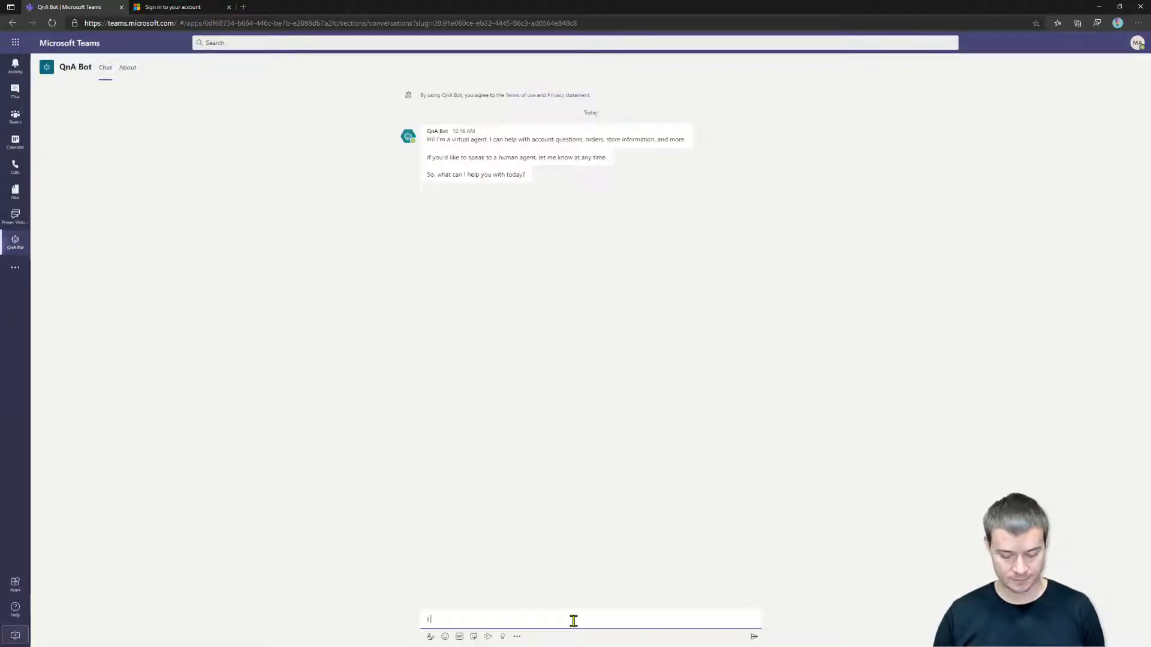
pyautogui.write(' need to test tqp')
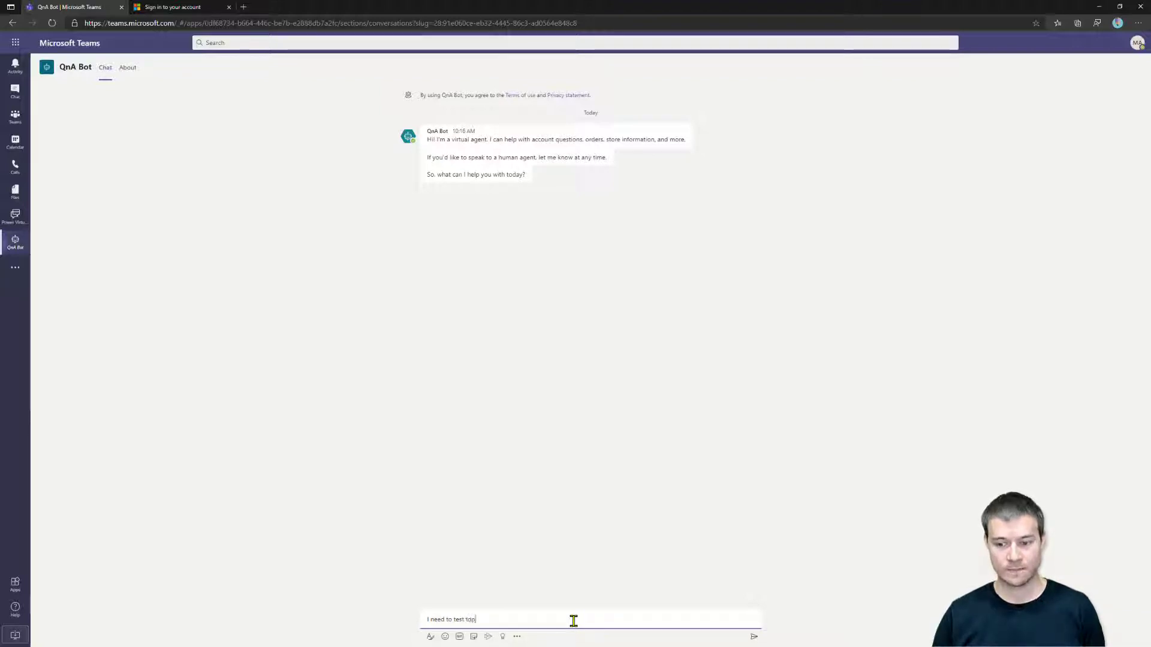
pyautogui.write('ic!')
pyautogui.press('Return')
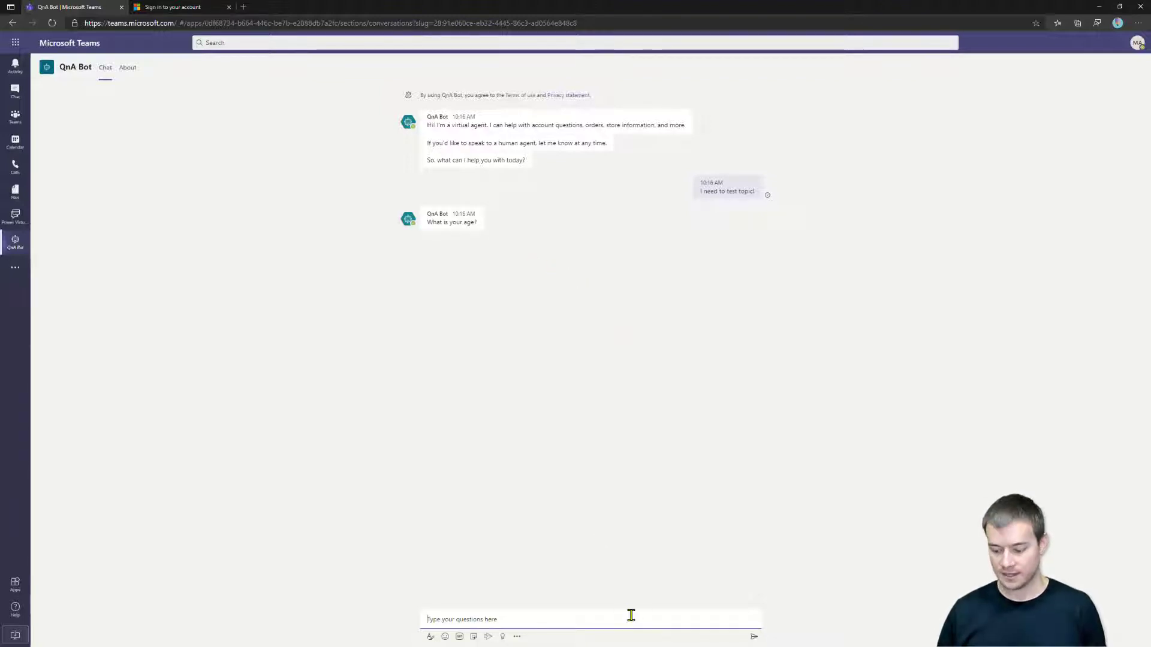
pyautogui.write('26')
pyautogui.press('Return')
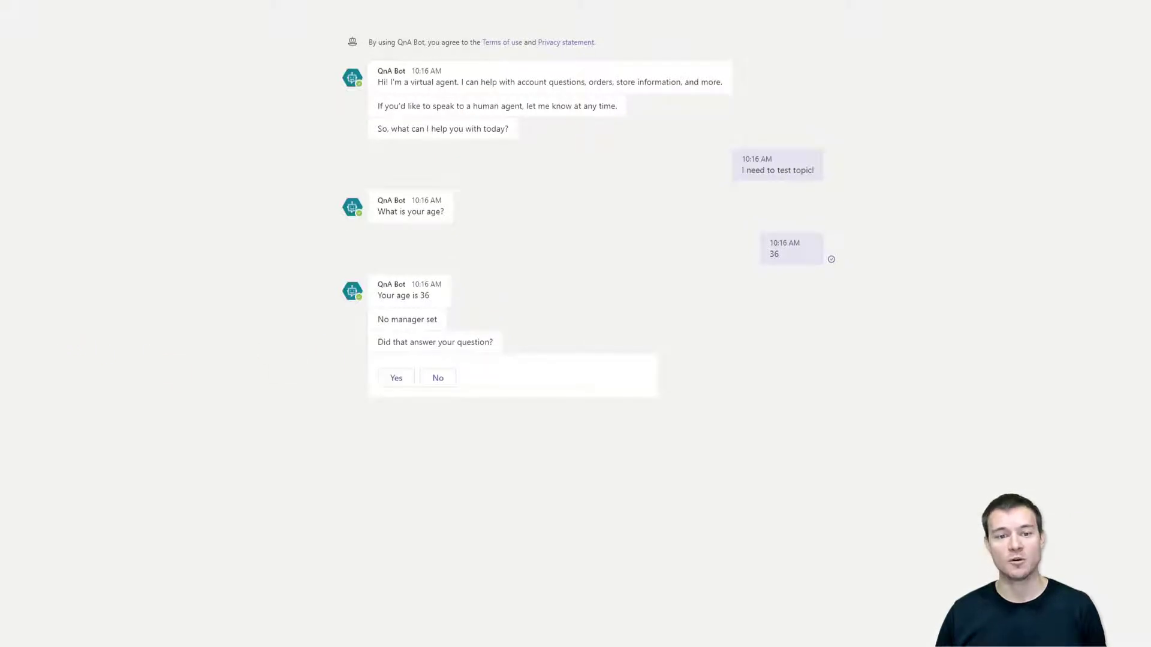
# Uninstall the QnA Bot app from Teams and confirm the removal
pyautogui.rightClick(15, 241)
pyautogui.click(55, 264)
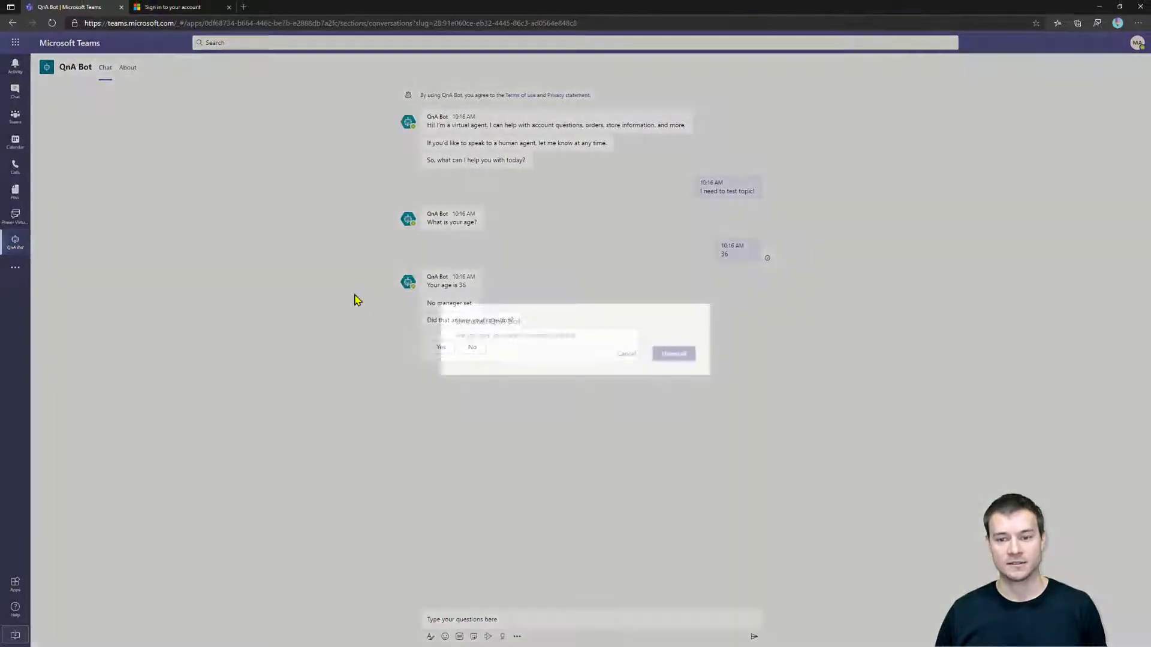
pyautogui.click(674, 353)
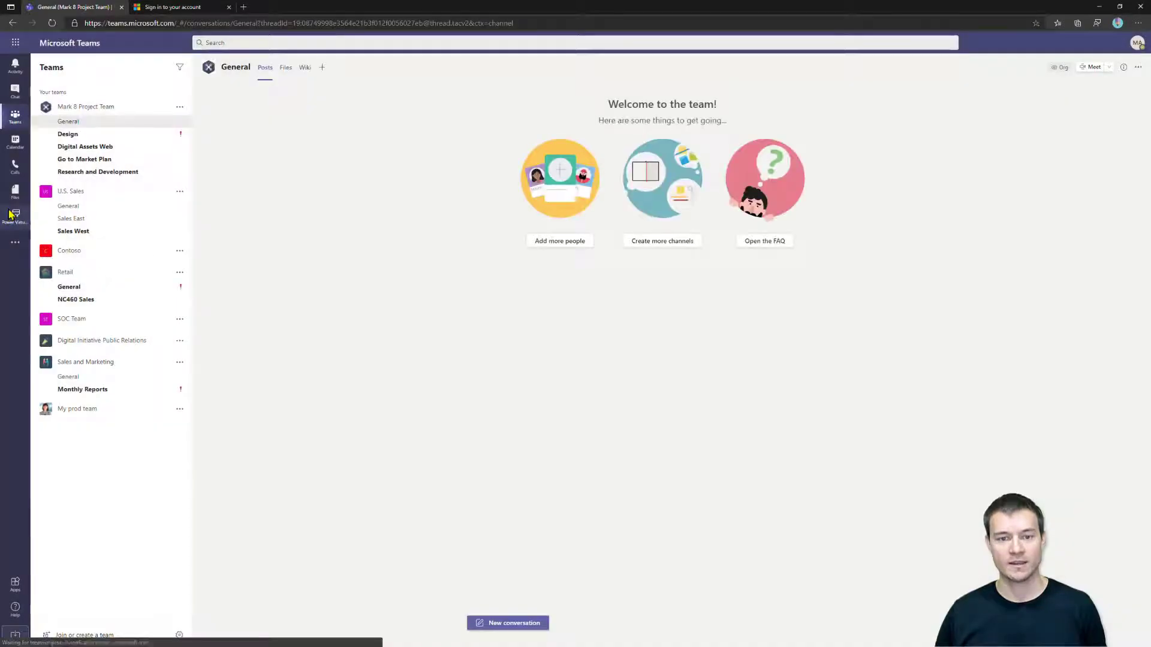
# Open the QnA Bot from the Power Virtual Agents chatbots and show its sharing options for Microsoft Teams
pyautogui.click(15, 216)
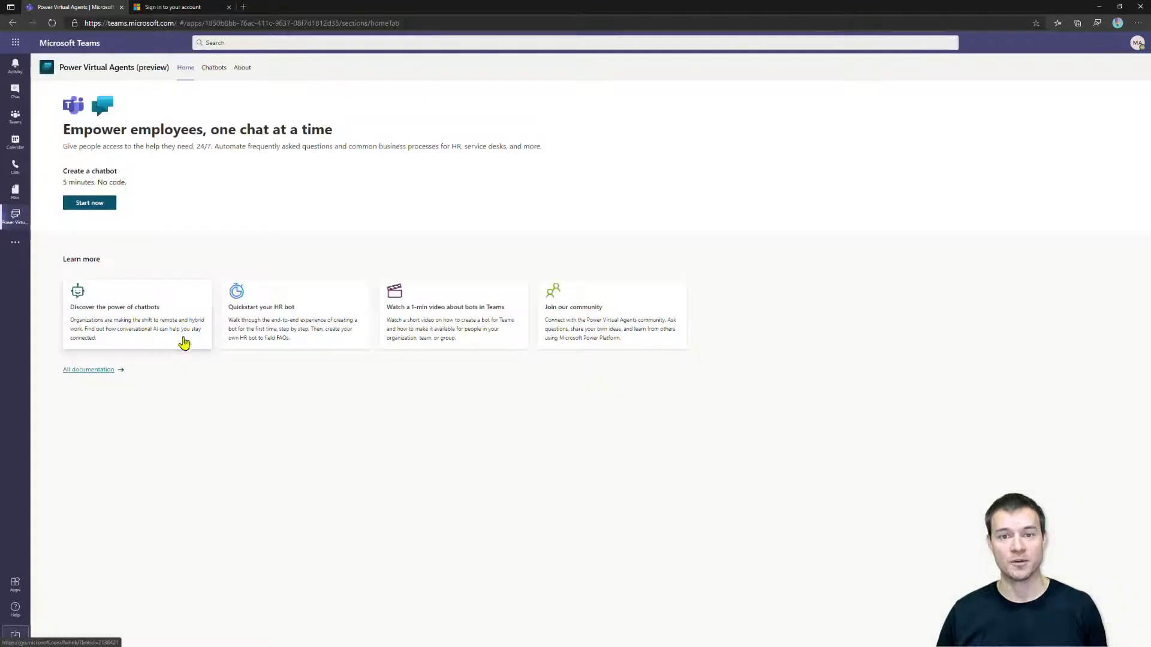
pyautogui.click(212, 71)
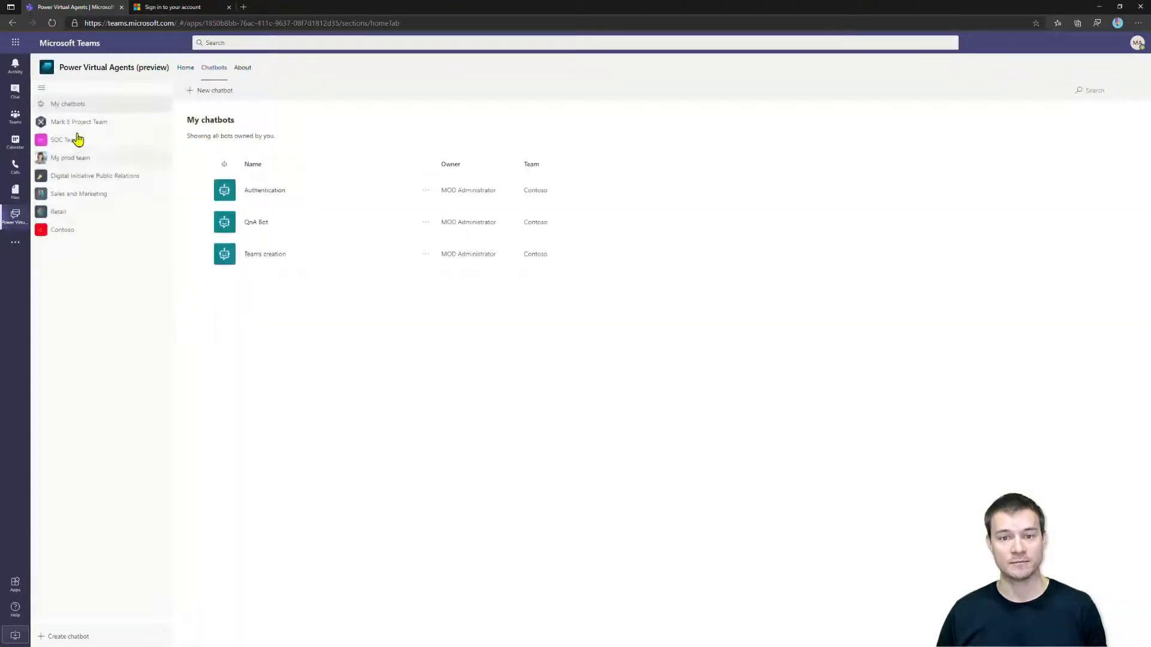
pyautogui.click(255, 222)
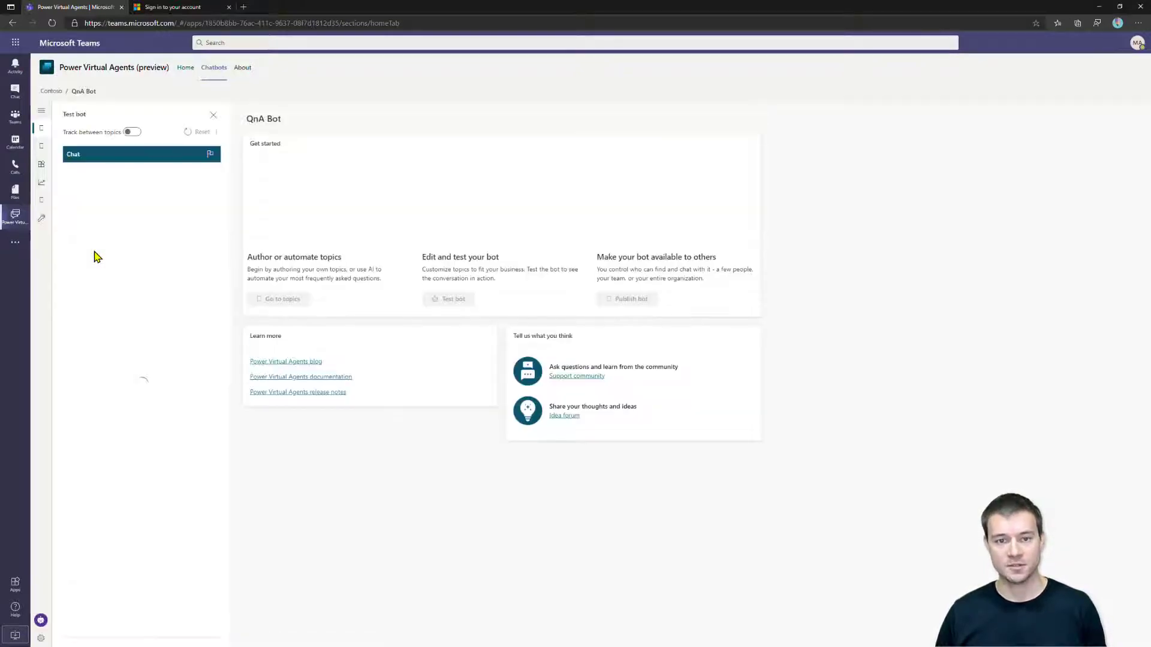
pyautogui.click(42, 201)
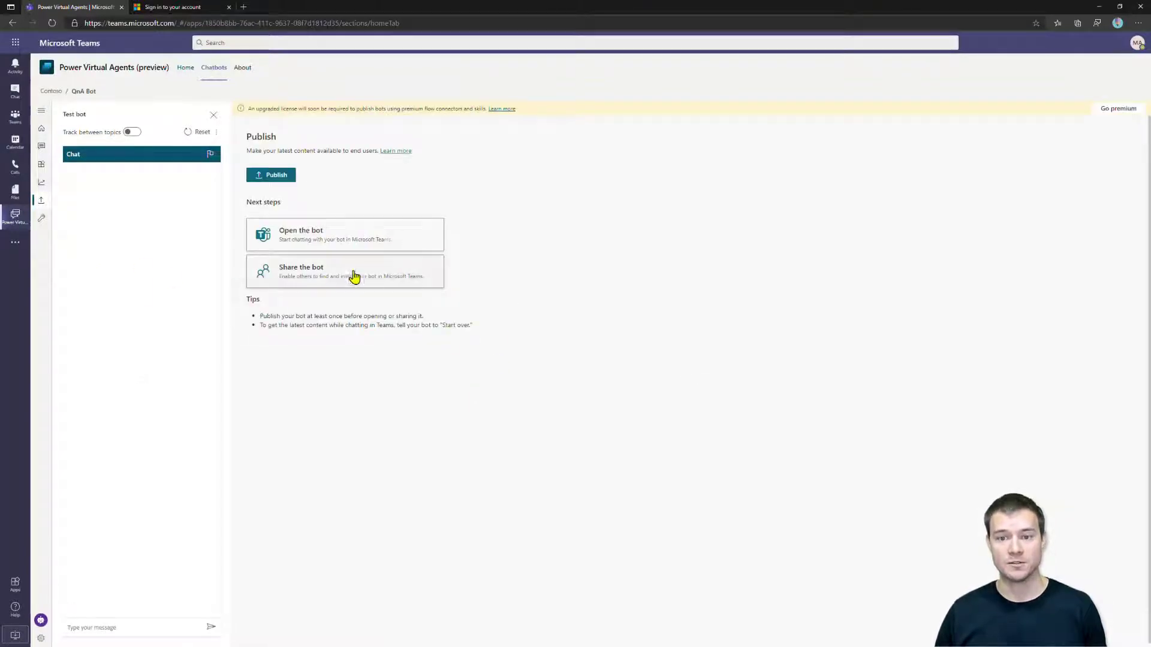
pyautogui.click(307, 276)
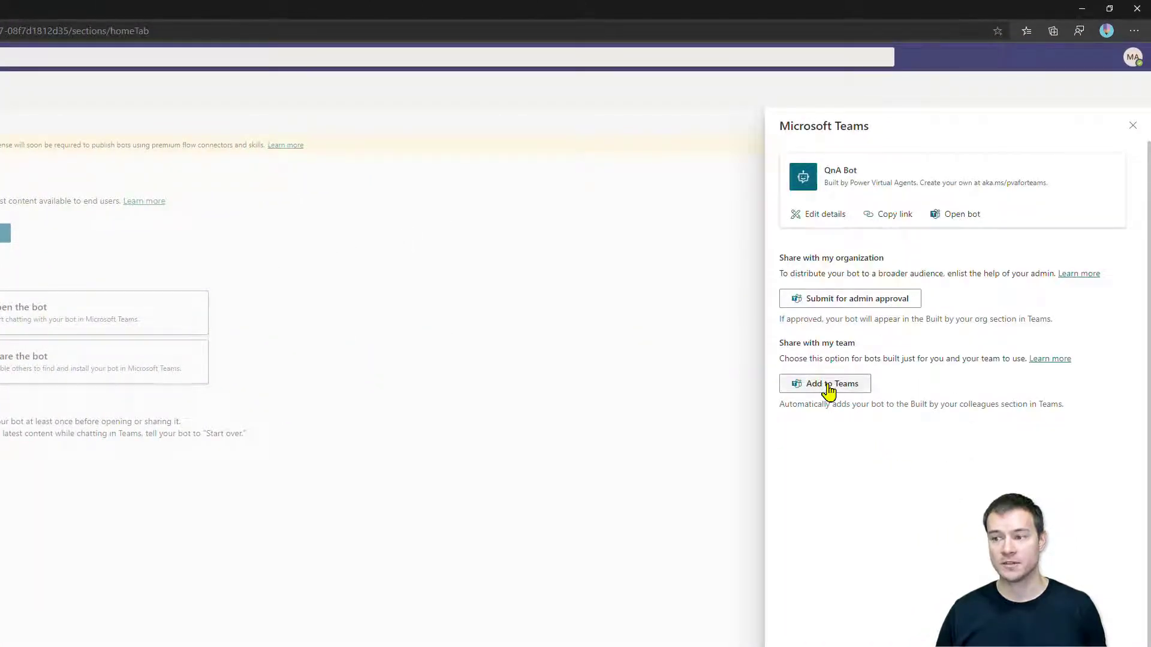
# Change the background color of the bot's Teams icon to the standard orange-yellow and save the details
pyautogui.click(821, 221)
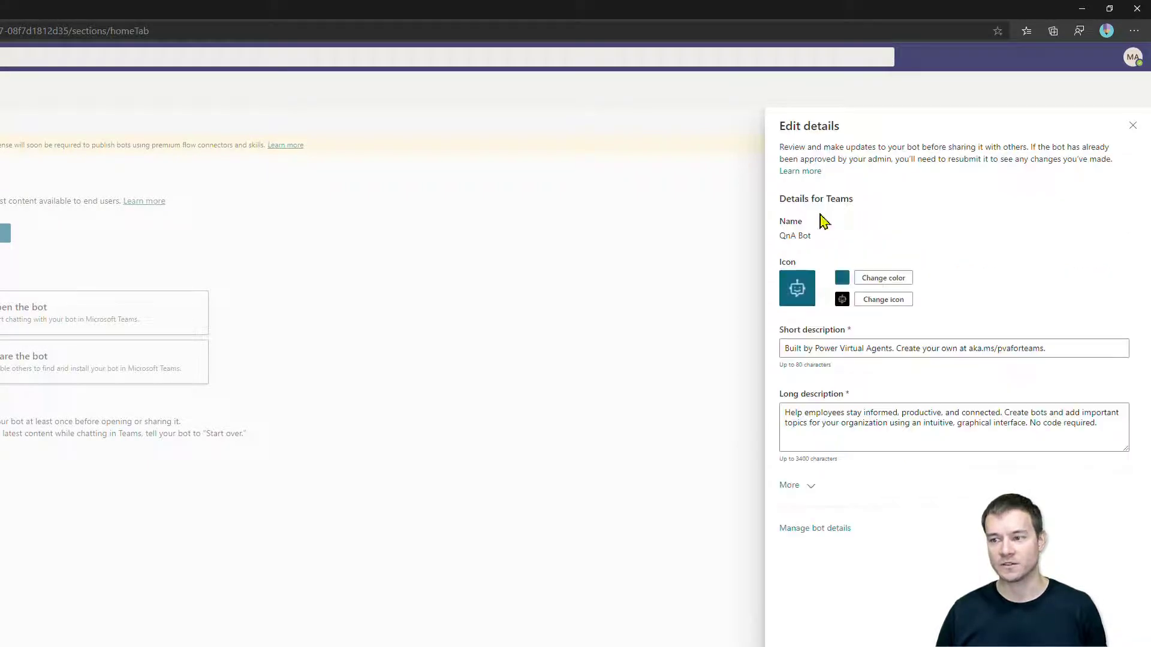
pyautogui.click(873, 278)
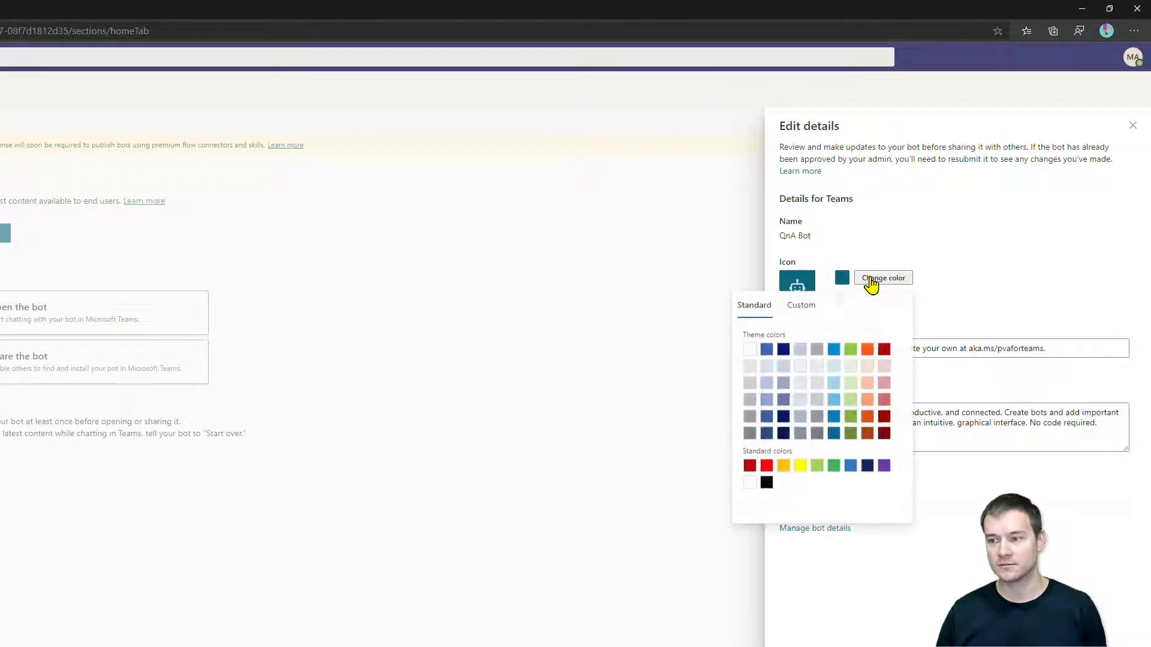
pyautogui.click(785, 467)
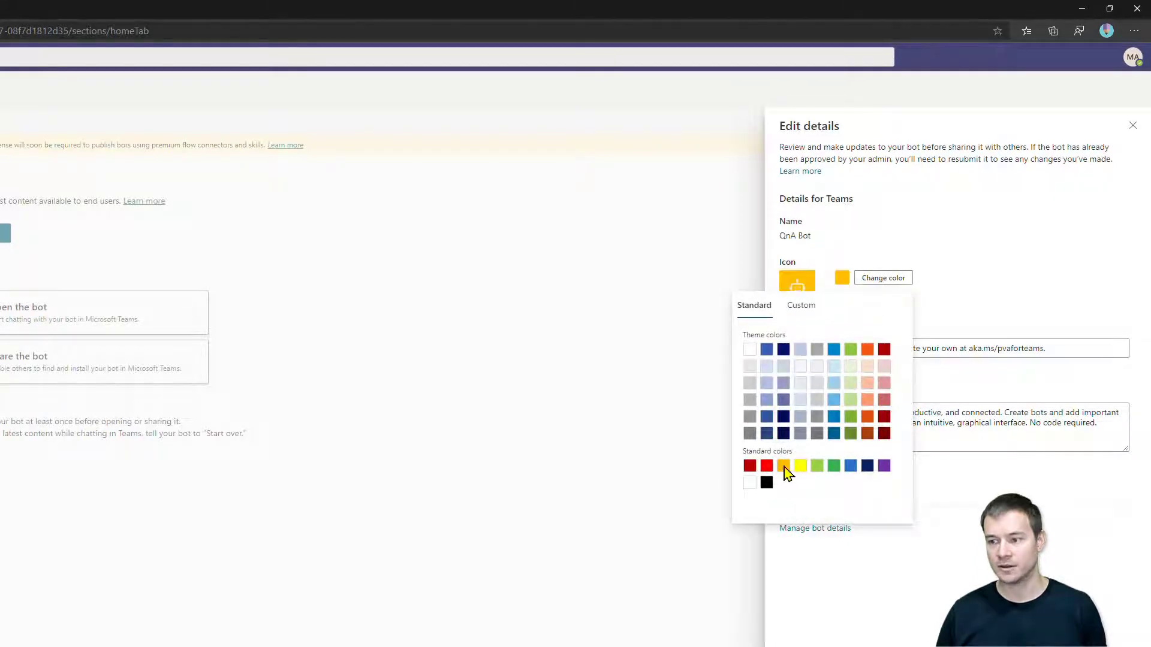
pyautogui.click(976, 294)
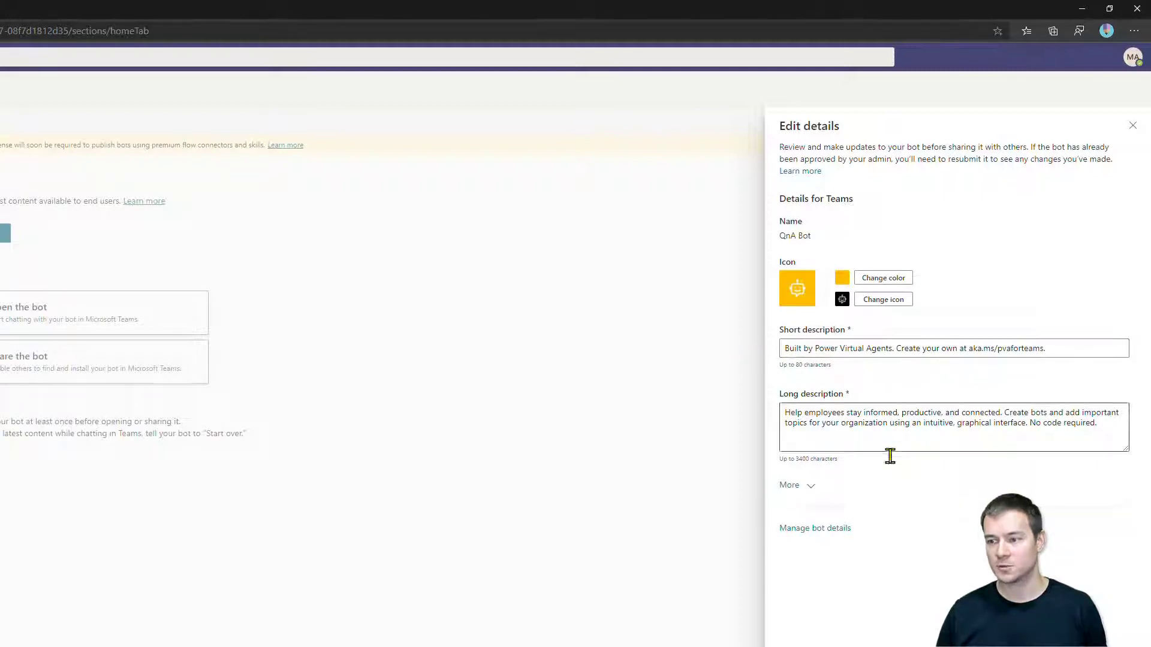
pyautogui.click(791, 492)
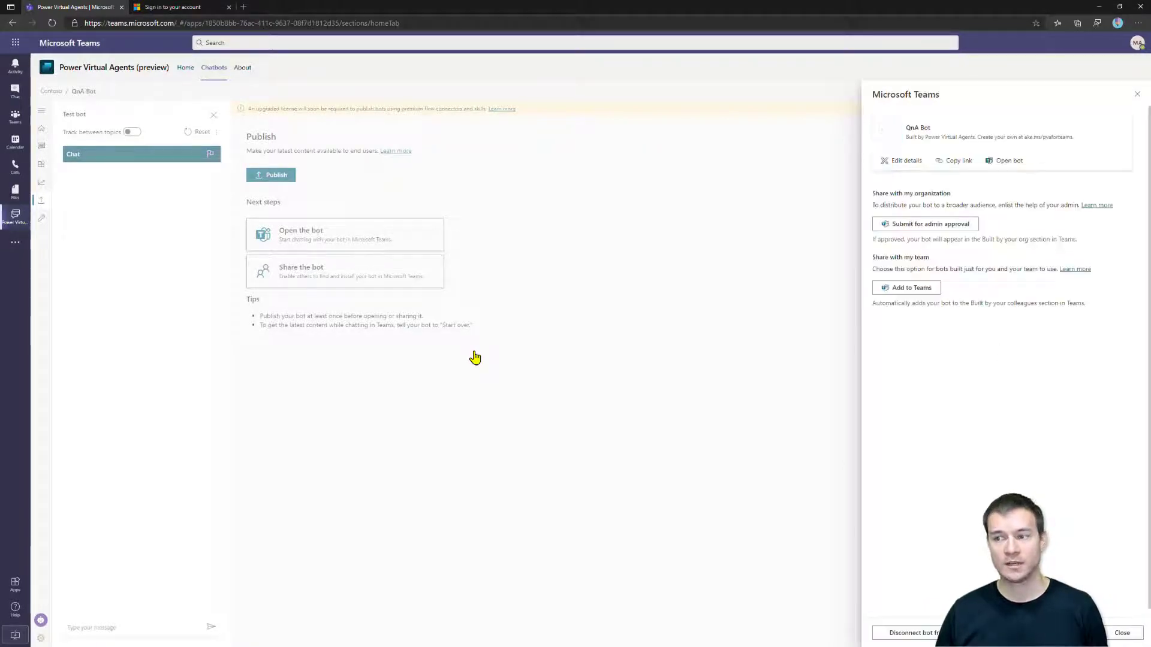
pyautogui.click(1137, 94)
# Rename the bot to "QnA Bot v1" in its details and save the change
pyautogui.moveTo(44, 226)
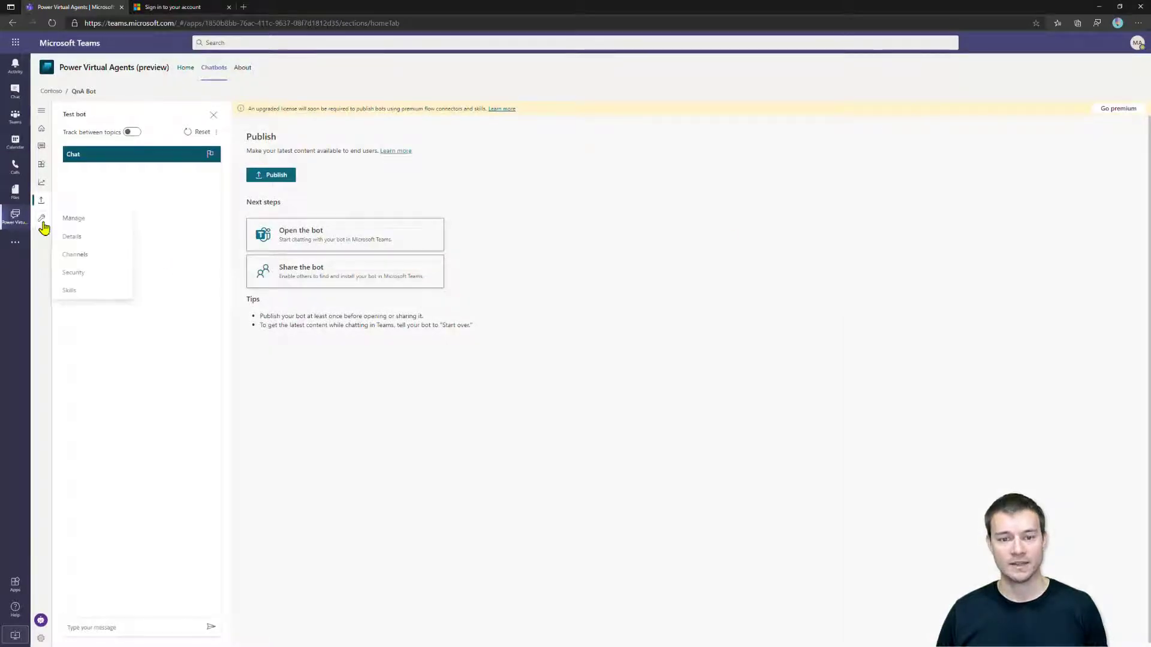
pyautogui.click(72, 237)
pyautogui.click(319, 173)
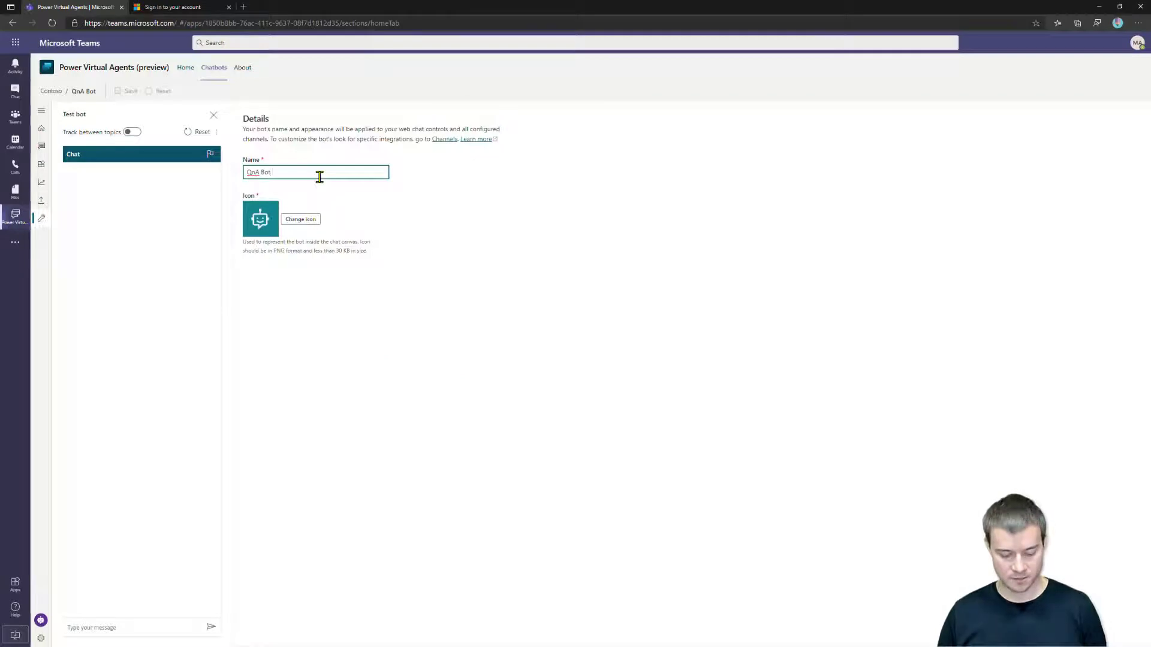
pyautogui.write('v1')
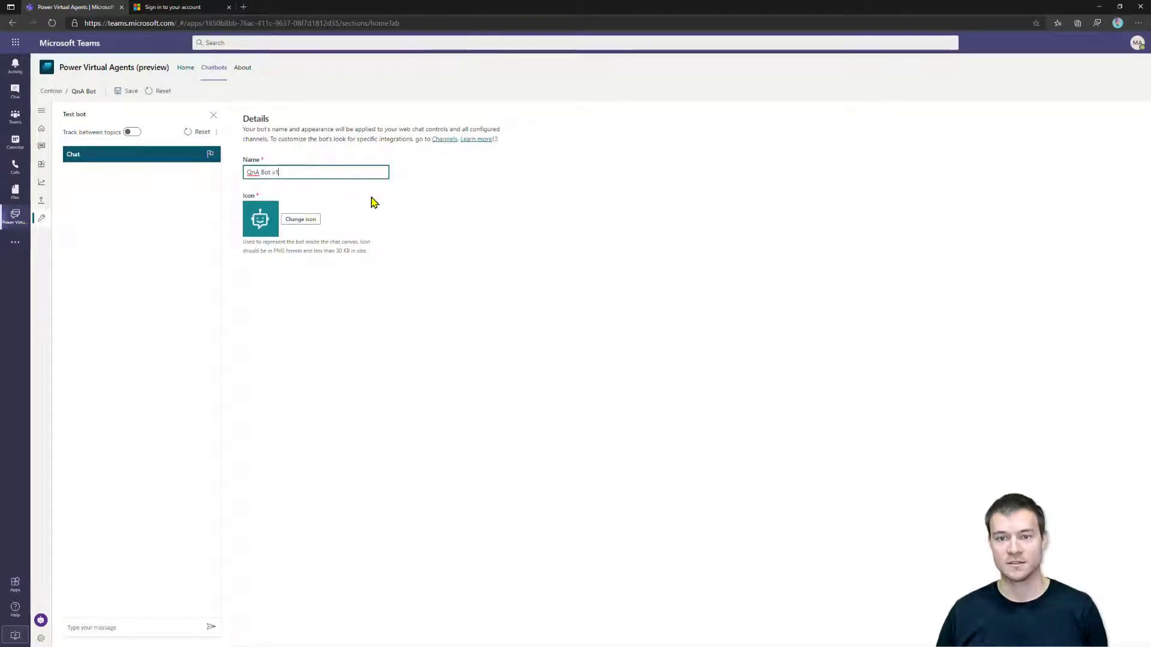
pyautogui.click(129, 92)
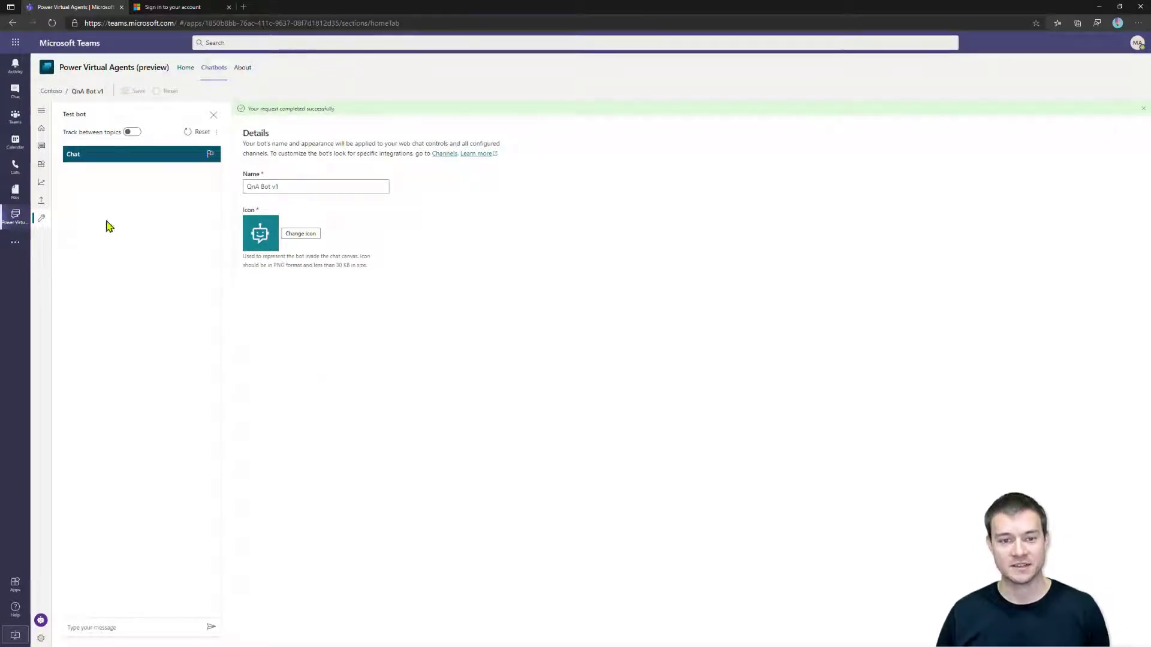
# Share QnA Bot v1 with the team by adding it to Teams, and close the sharing options
pyautogui.click(42, 201)
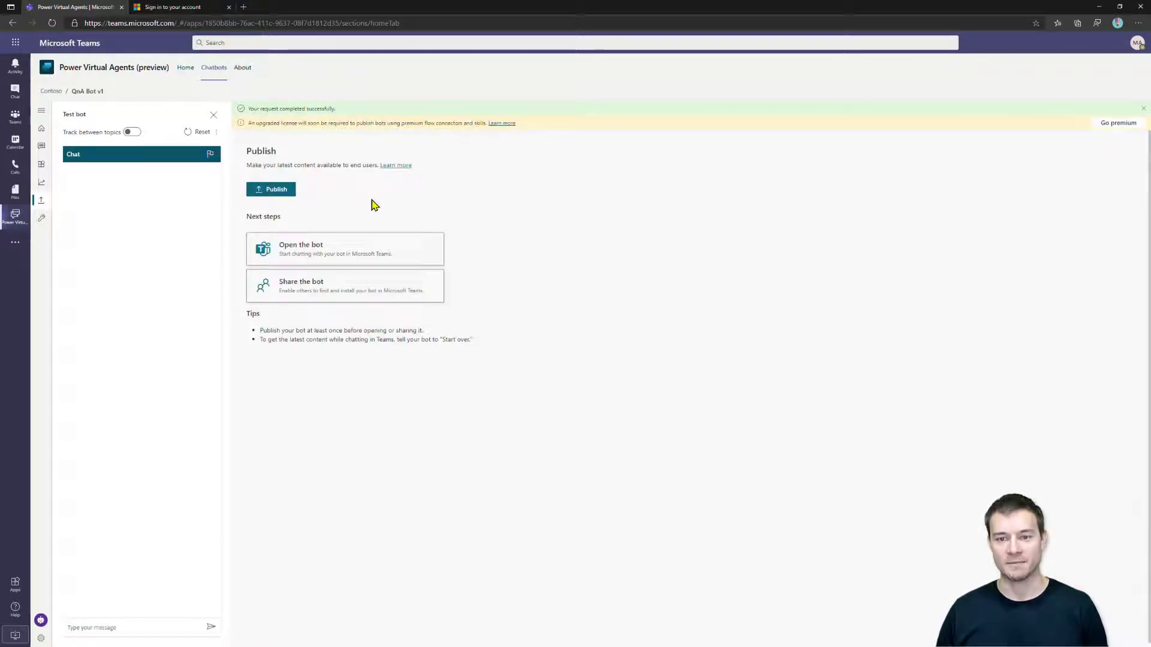
pyautogui.click(331, 297)
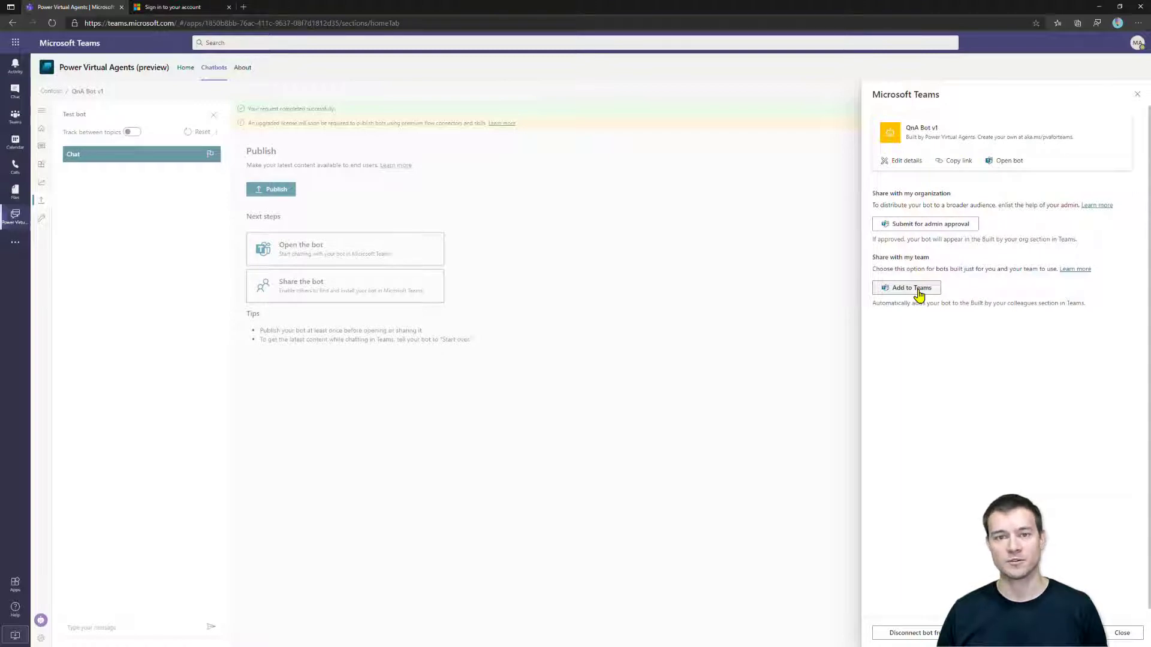
pyautogui.click(918, 292)
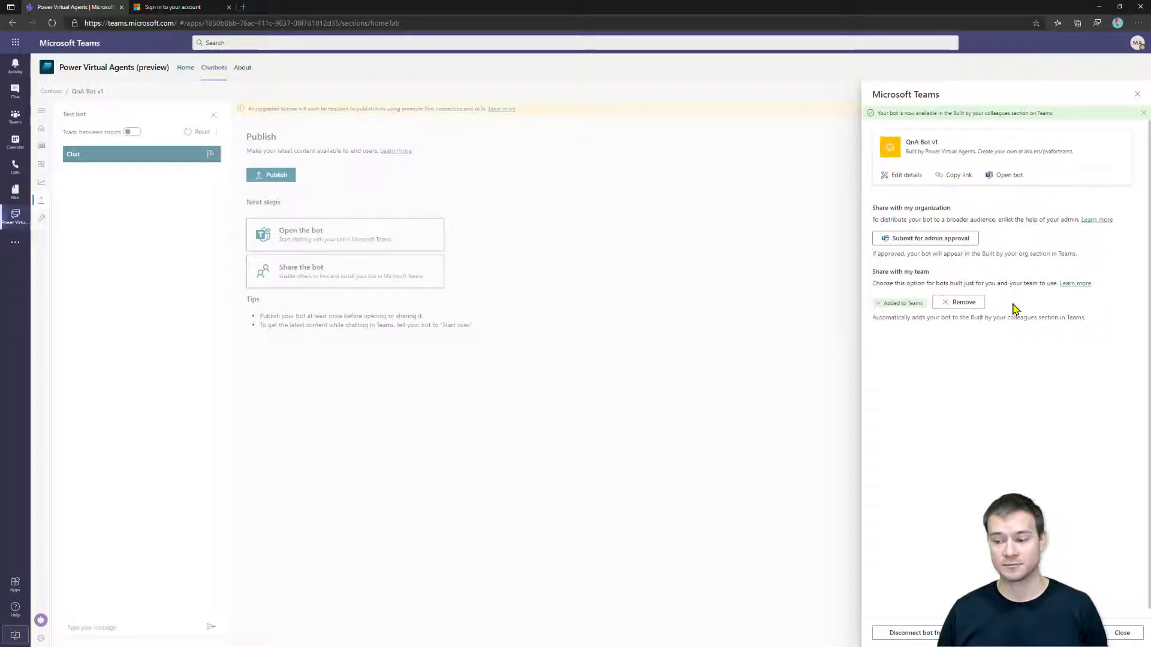
pyautogui.click(1121, 634)
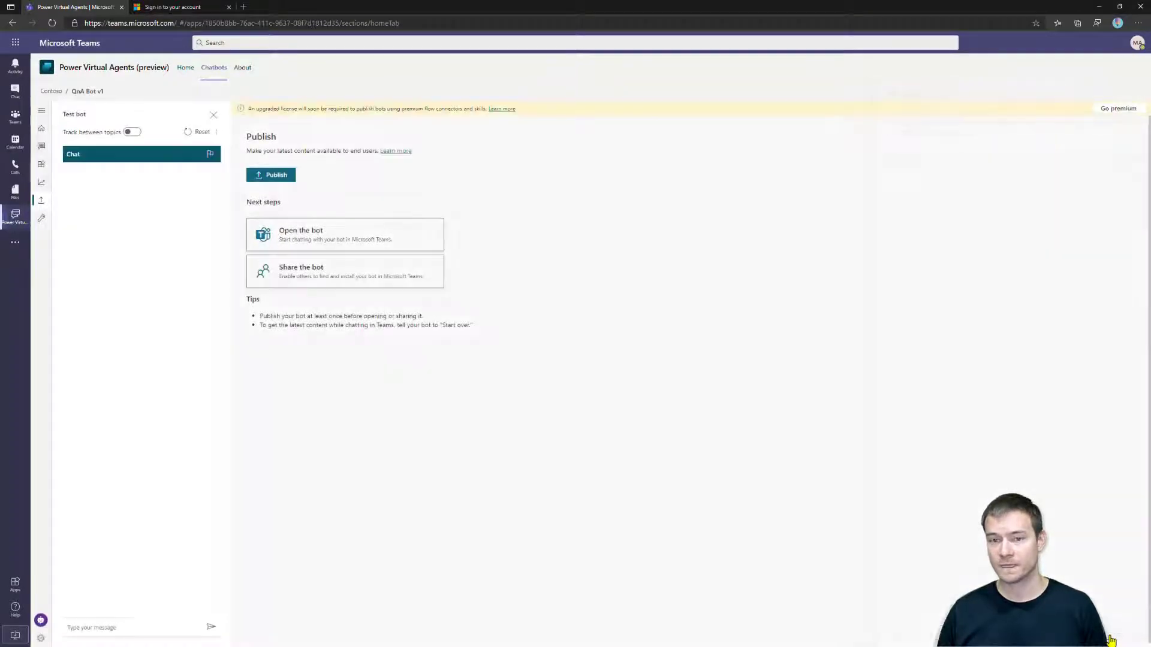
# Switch to the other user's Teams window and install QnA Bot v1 from the colleague-built apps under Built for Contoso
pyautogui.hotkey('ctrl', 'l')
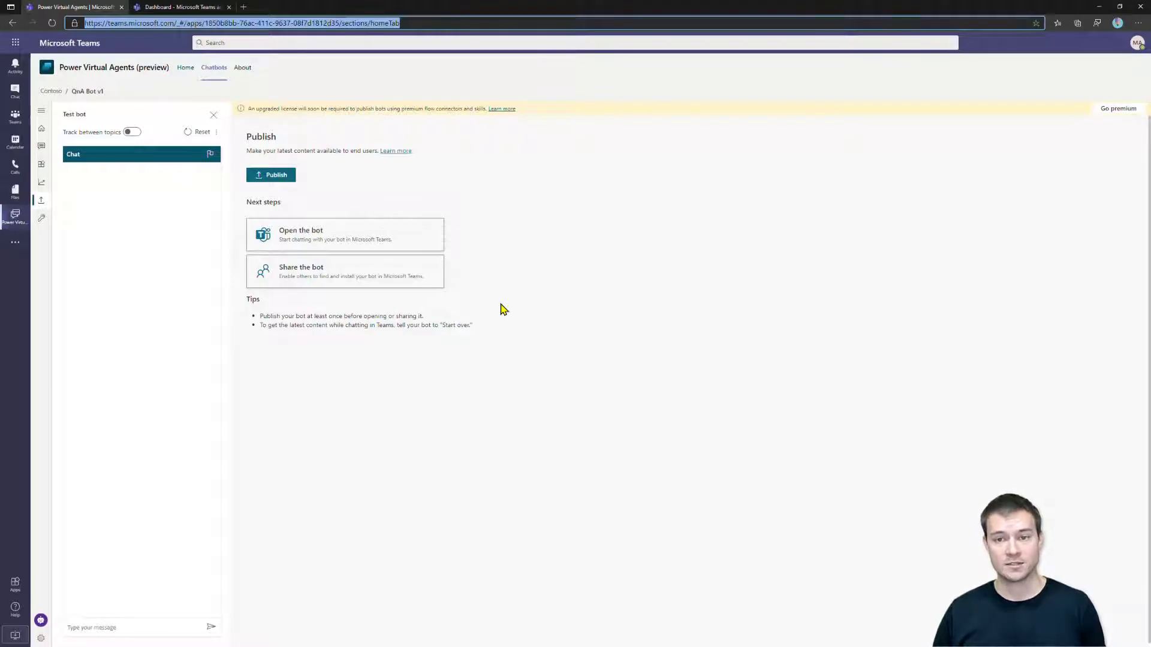
pyautogui.hotkey('alt', 'Tab')
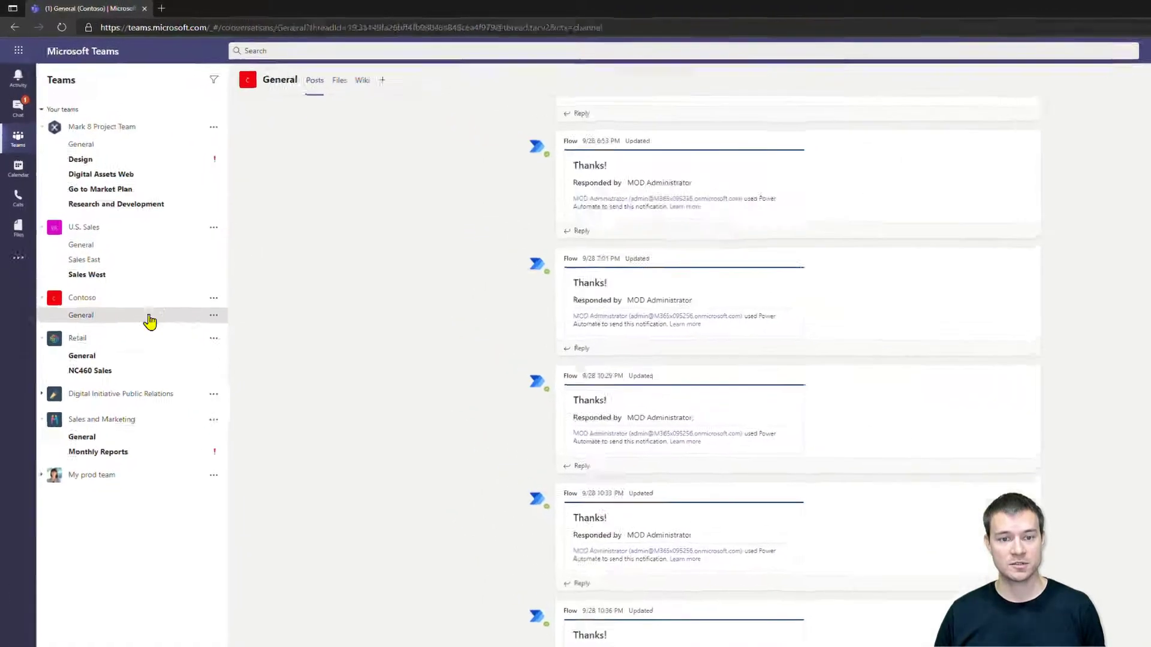
pyautogui.click(19, 293)
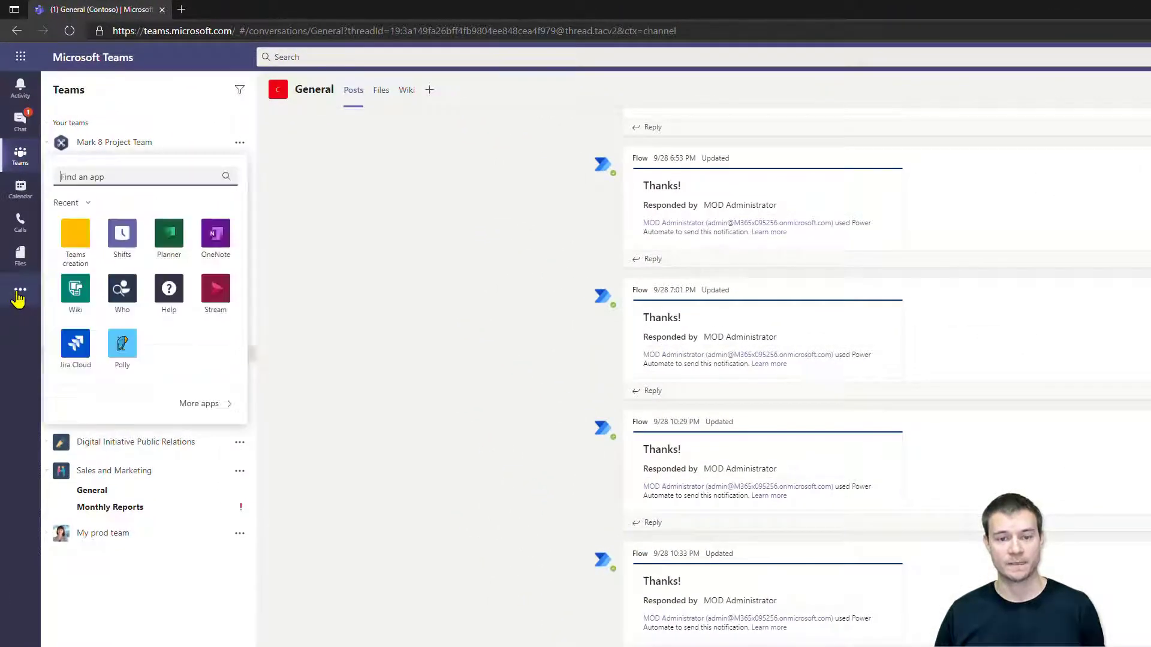
pyautogui.click(198, 405)
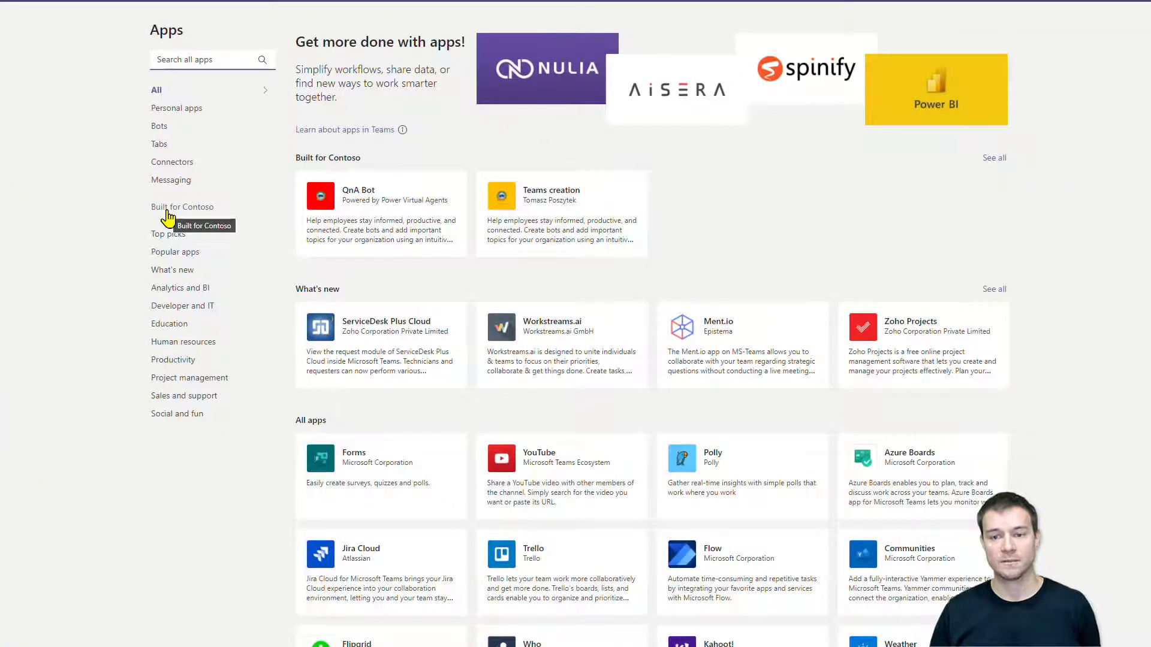
pyautogui.click(168, 210)
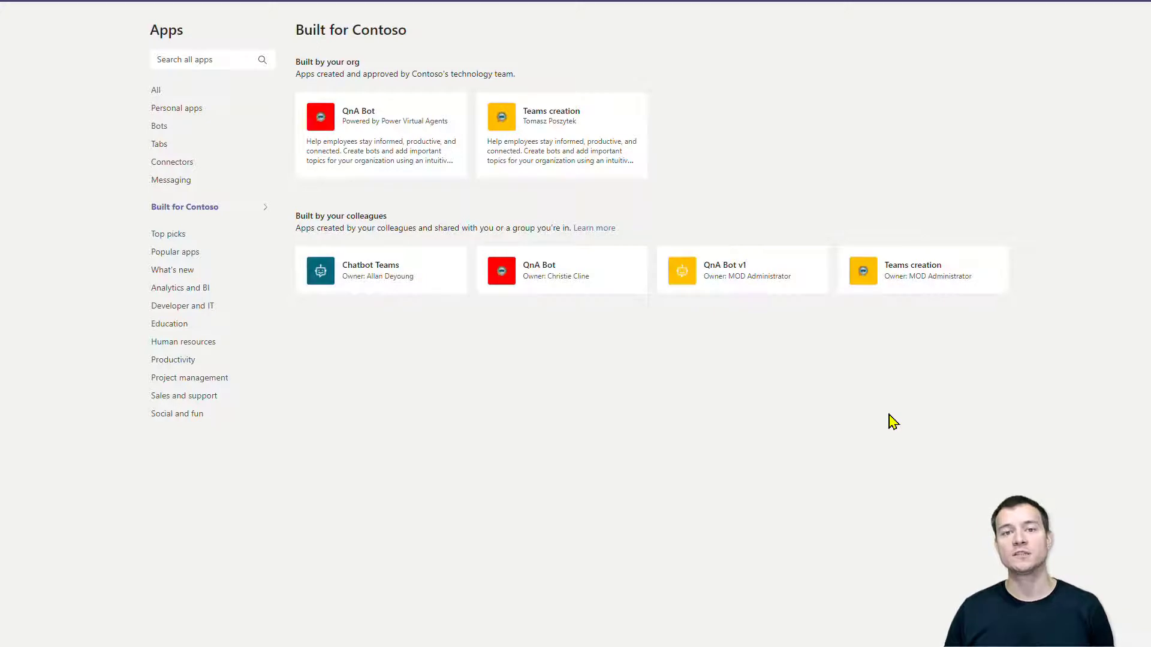
pyautogui.click(745, 282)
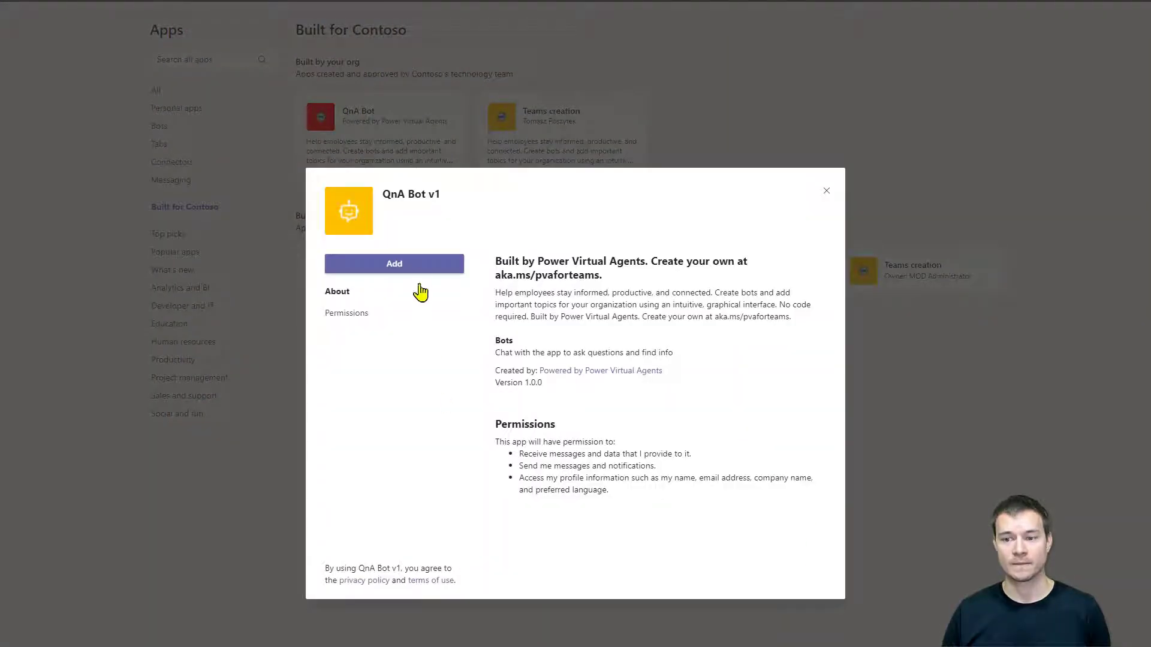
pyautogui.click(419, 270)
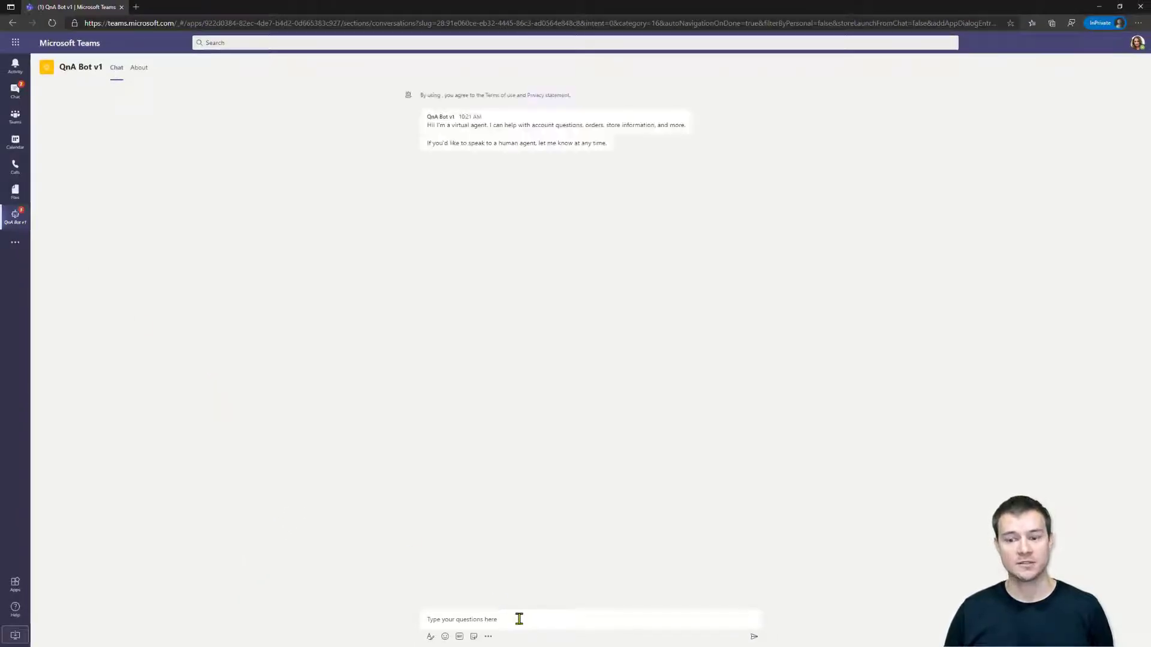
# Test QnA Bot v1 by sending it "I'd like to test you!" and answering its age question with 26
pyautogui.click(514, 619)
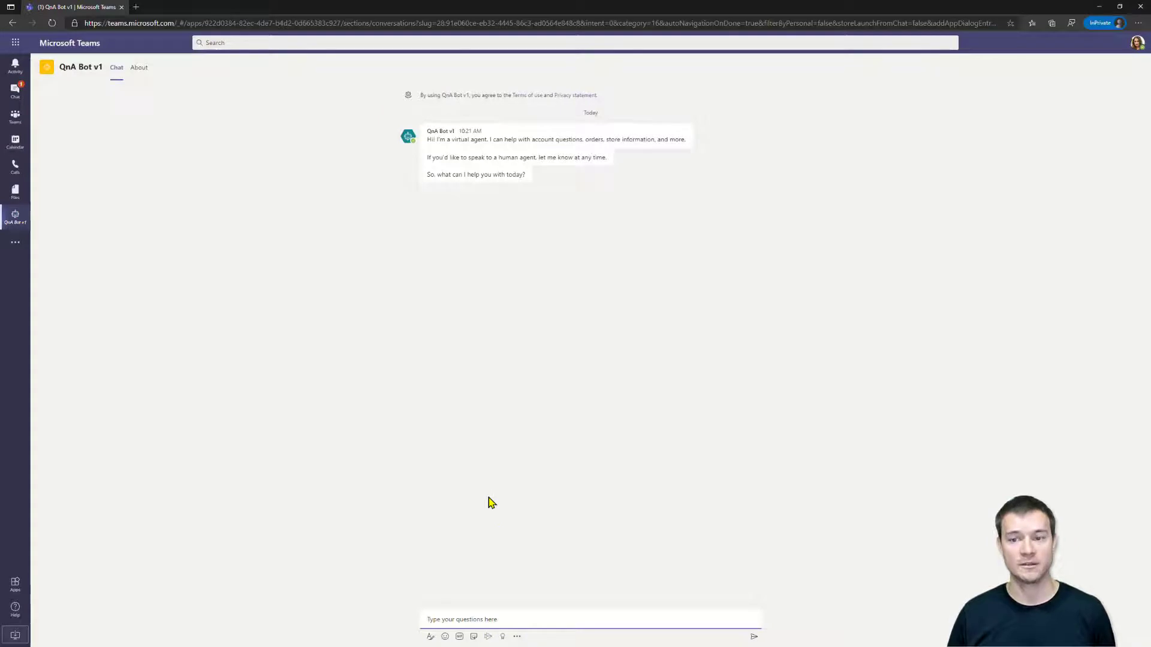
pyautogui.write("I'd")
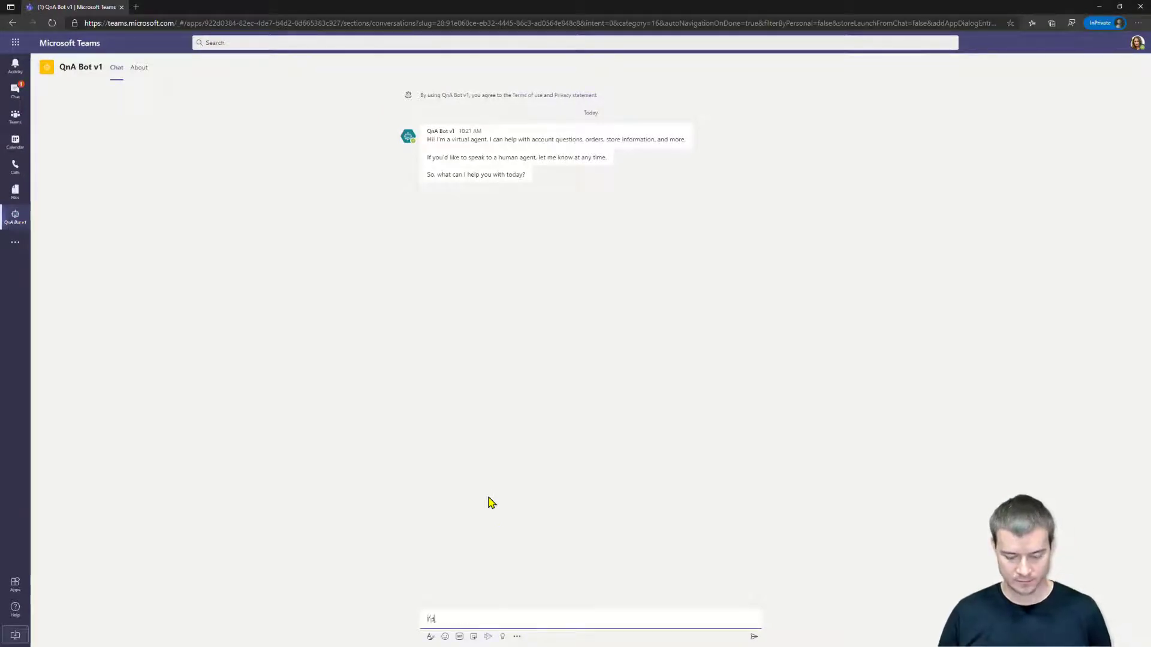
pyautogui.write(' like to test you!')
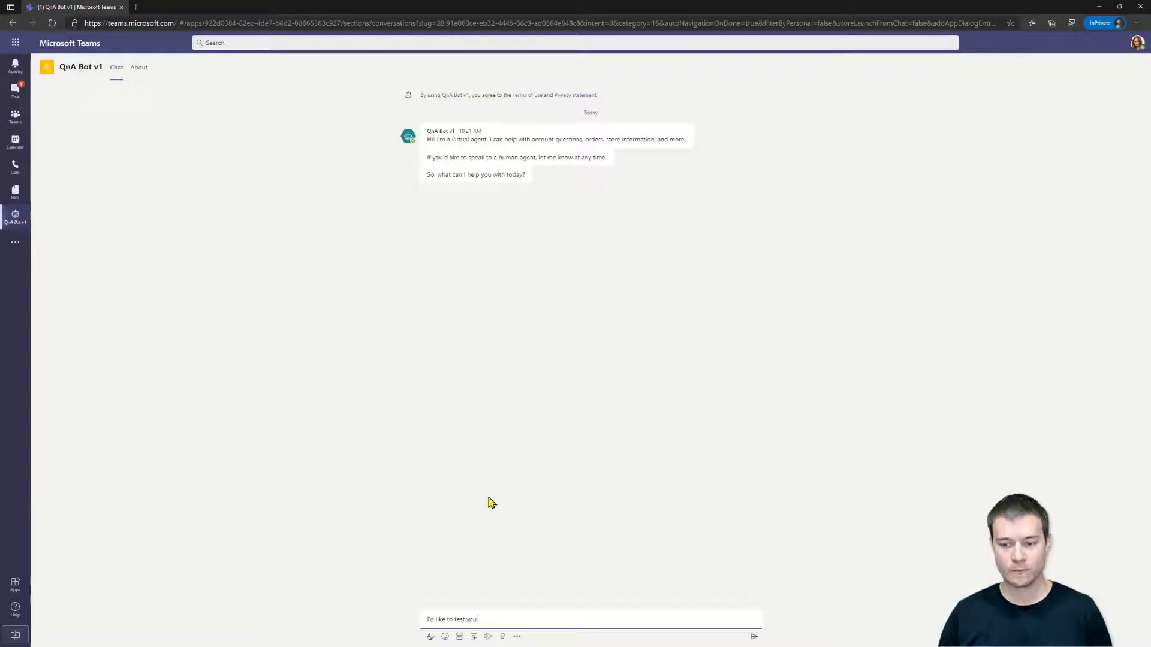
pyautogui.press('Return')
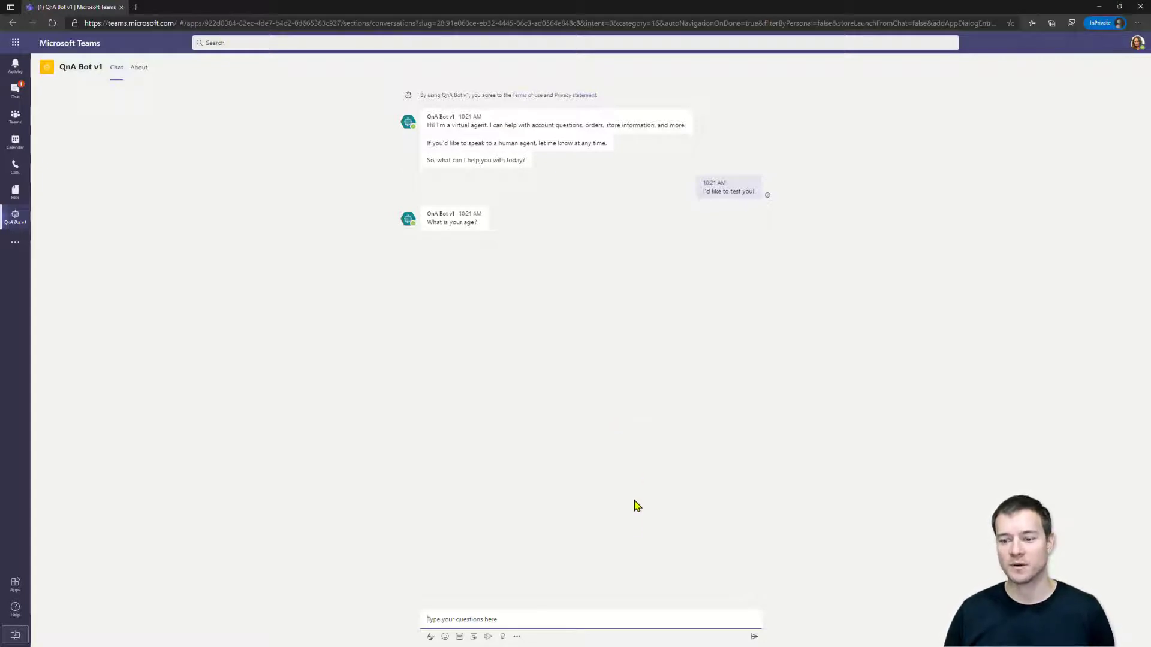
pyautogui.click(633, 616)
pyautogui.write('26')
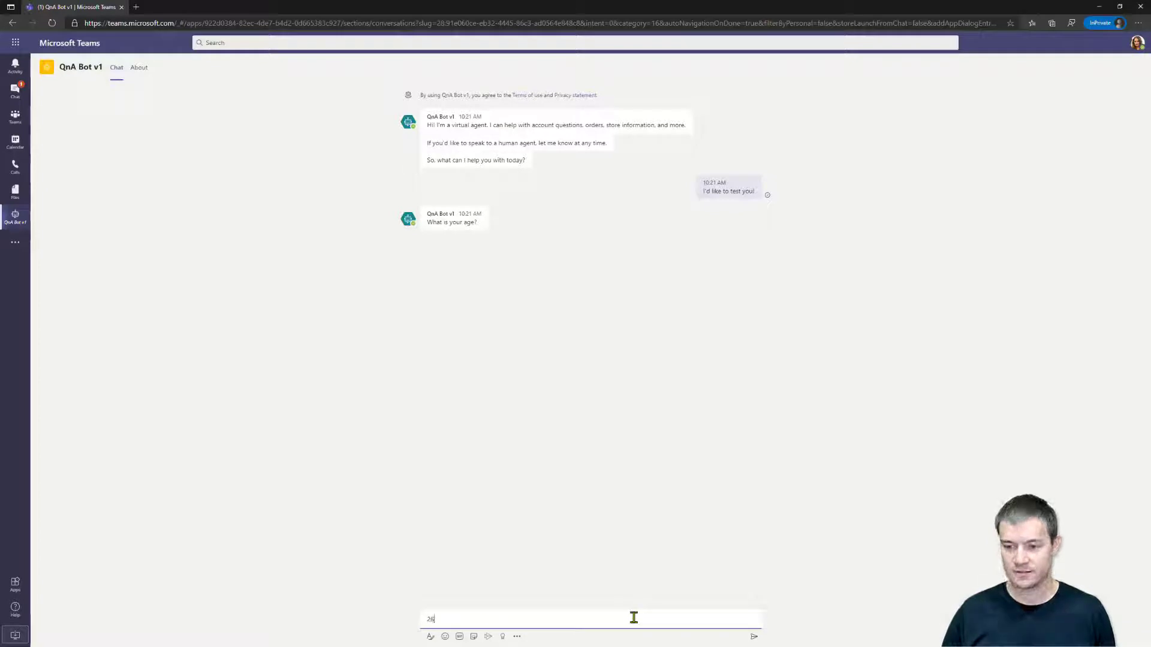
pyautogui.press('Return')
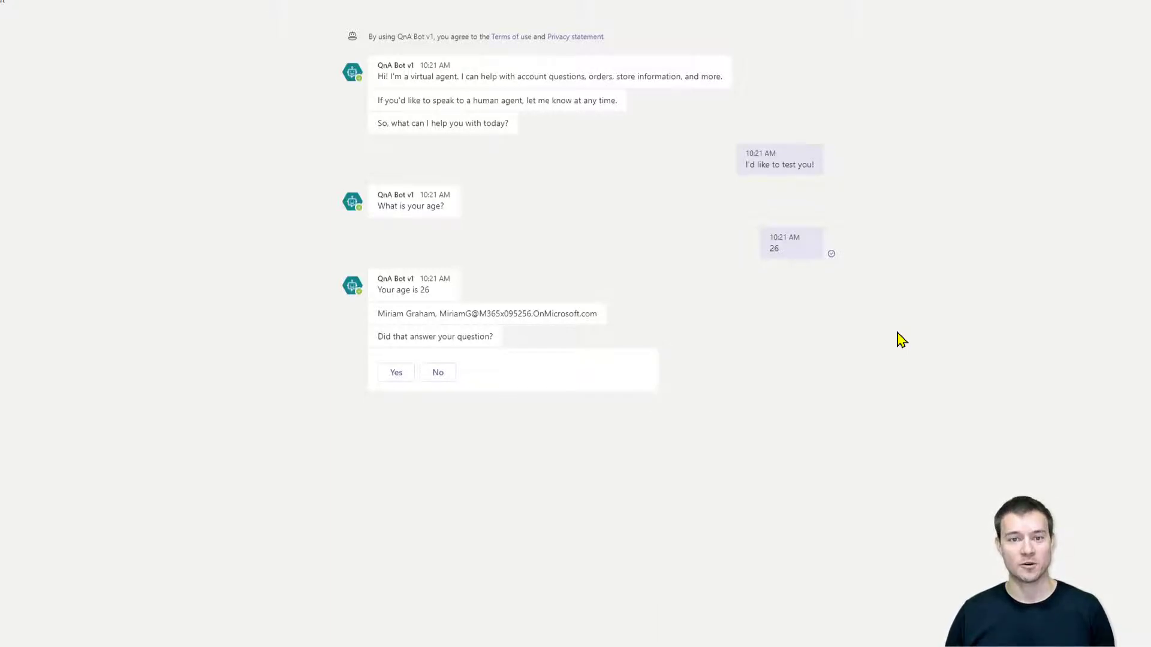
# Uninstall QnA Bot v1 from the other user's Teams and confirm the removal
pyautogui.rightClick(9, 222)
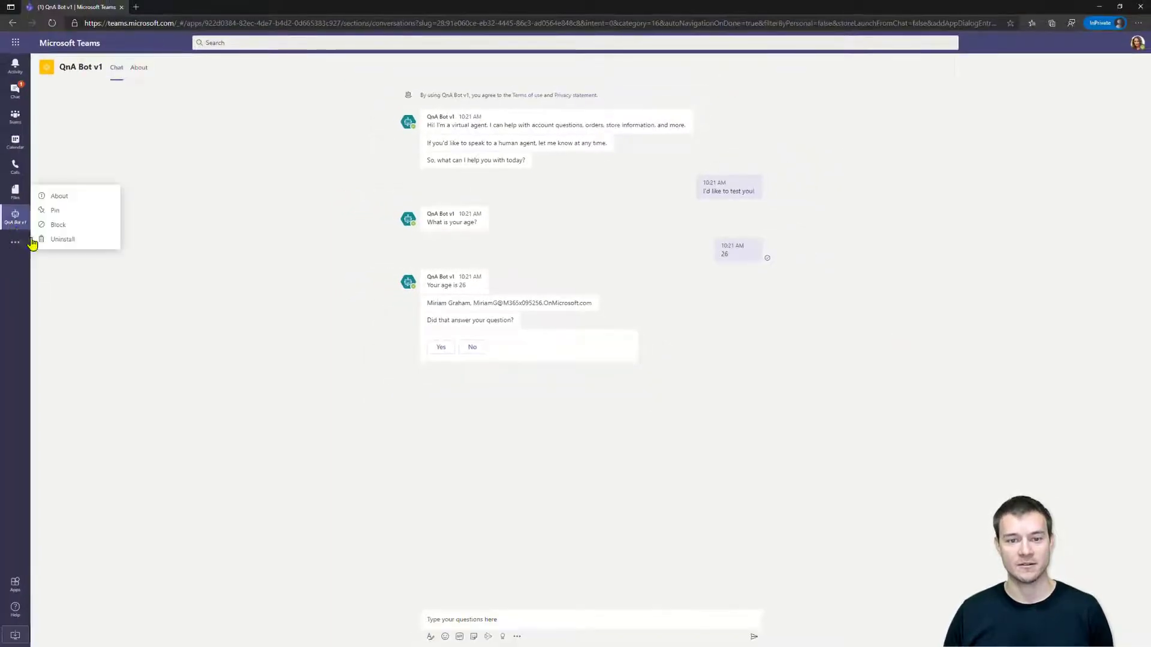
pyautogui.click(55, 240)
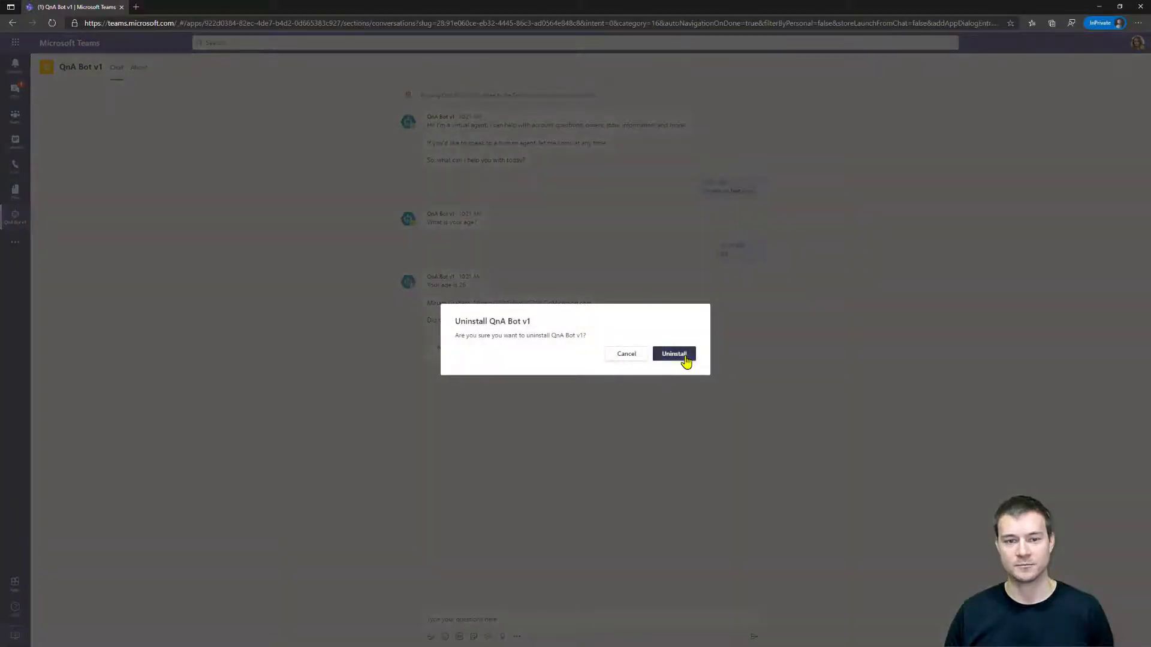
pyautogui.click(684, 356)
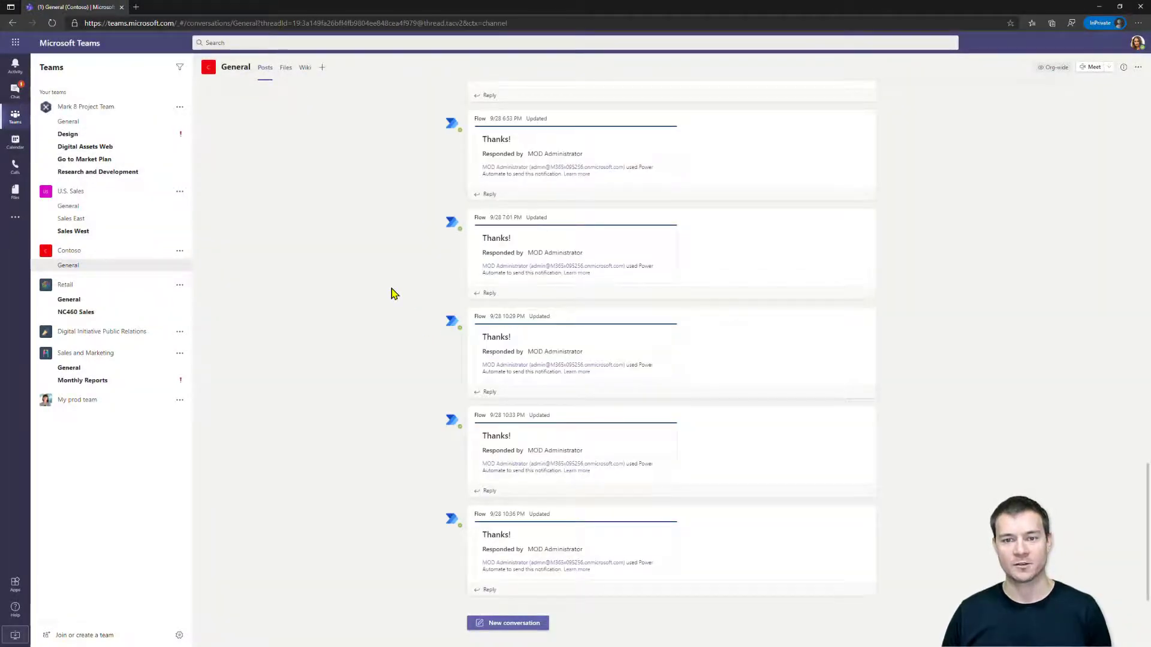
# Return to the Power Virtual Agents window and open the admin approval submission details for QnA Bot v1
pyautogui.hotkey('alt', 'Tab')
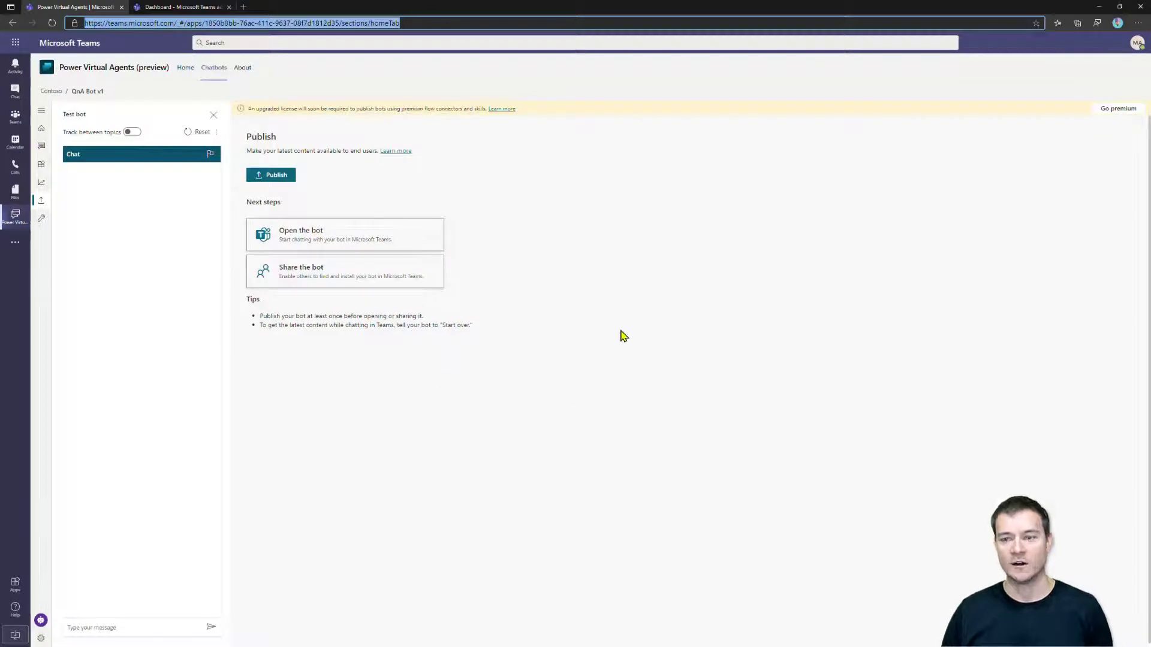
pyautogui.click(322, 276)
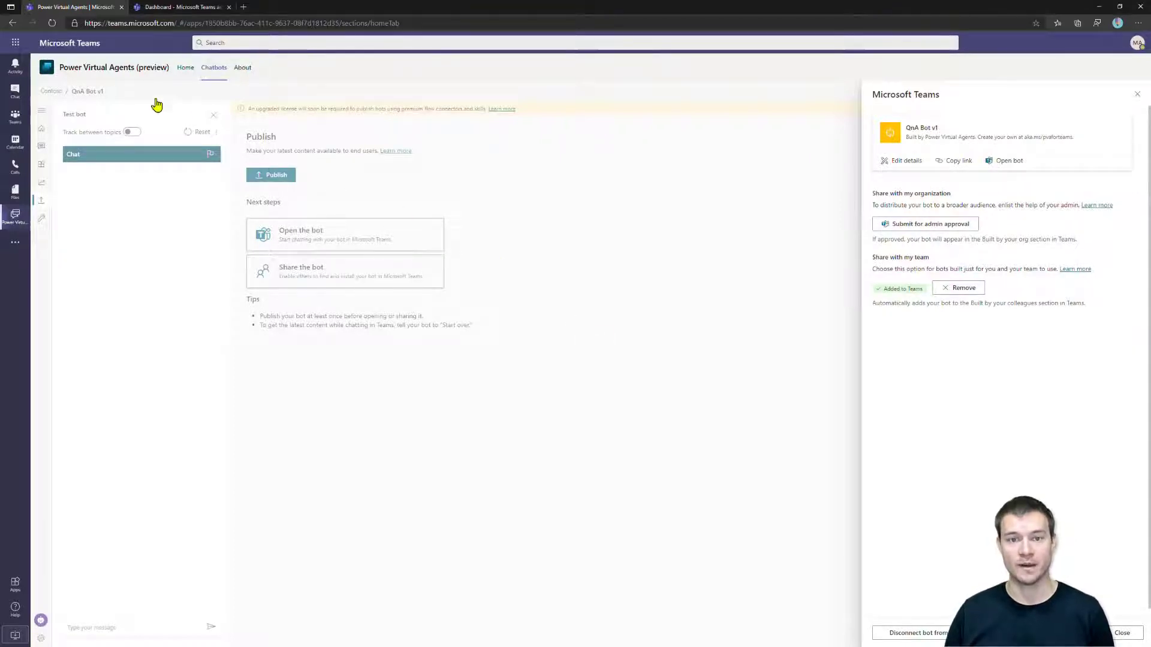
pyautogui.click(957, 226)
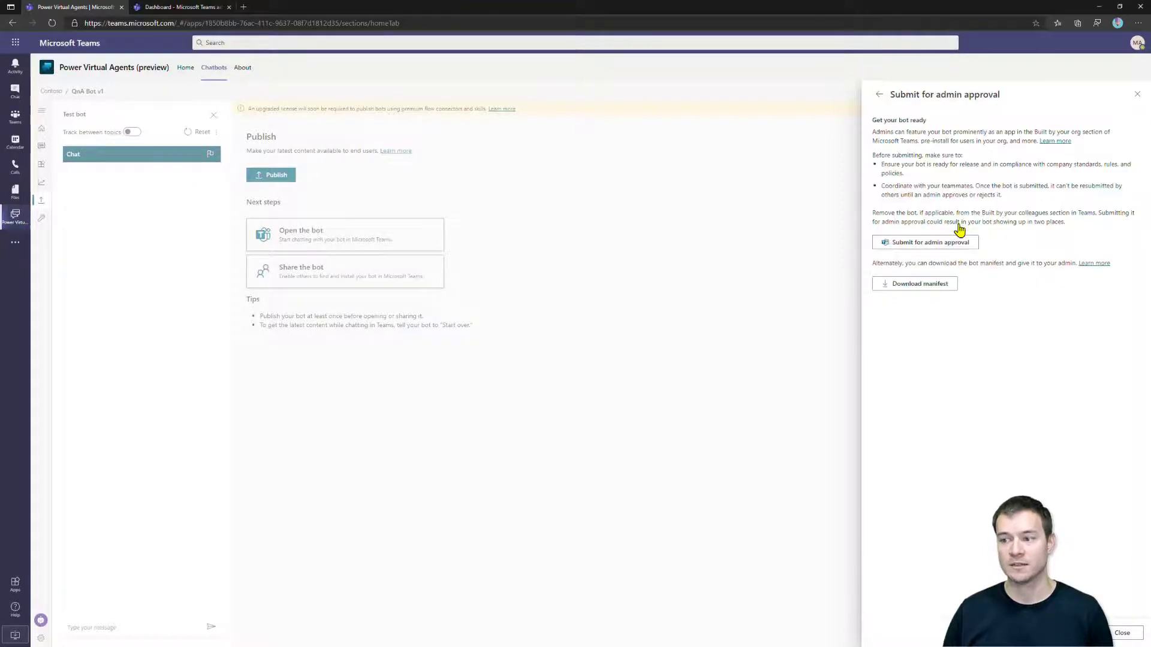
pyautogui.click(925, 246)
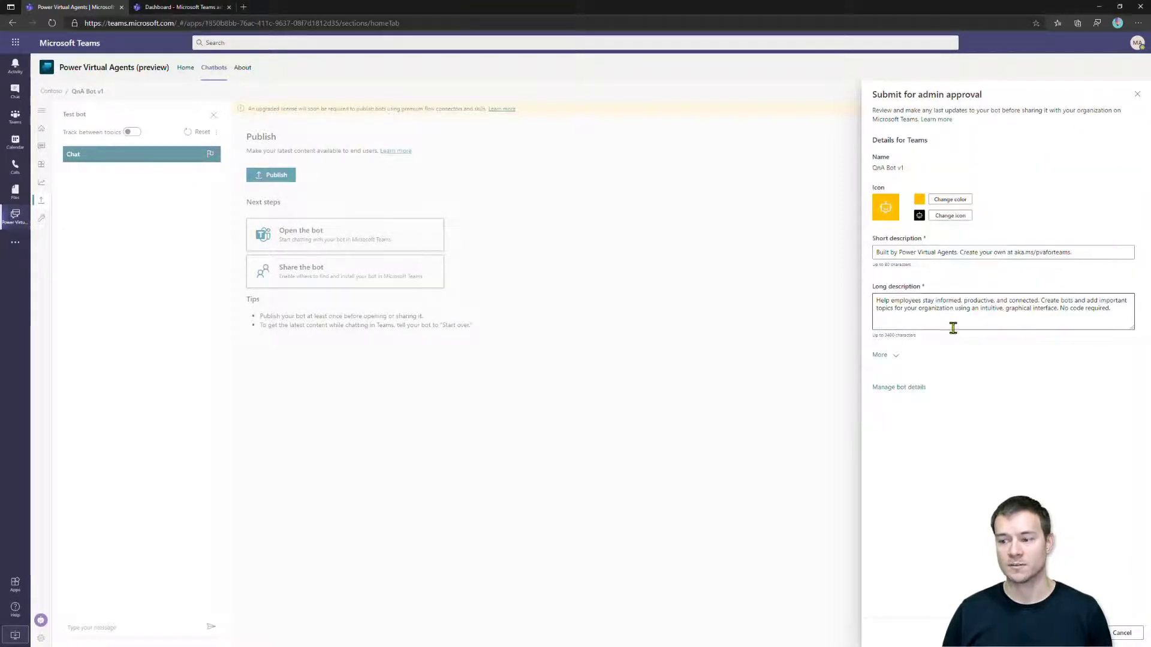
# Change the bot's icon background to standard blue, submit it for admin approval with access for everyone, and check its submission status
pyautogui.click(953, 201)
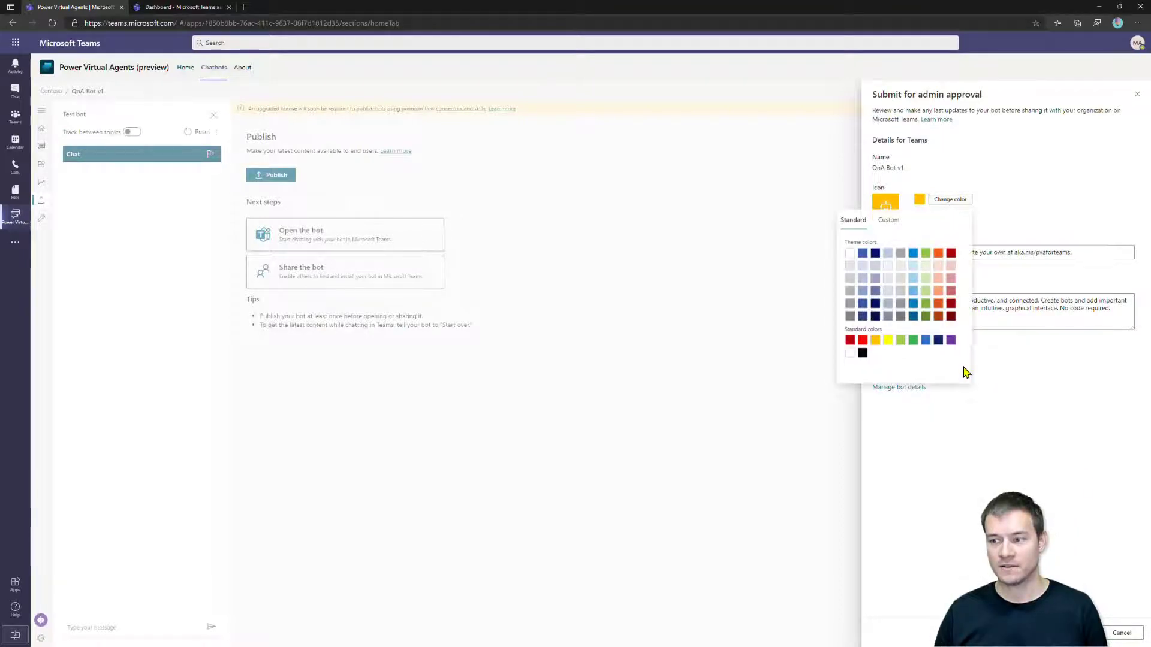
pyautogui.click(925, 341)
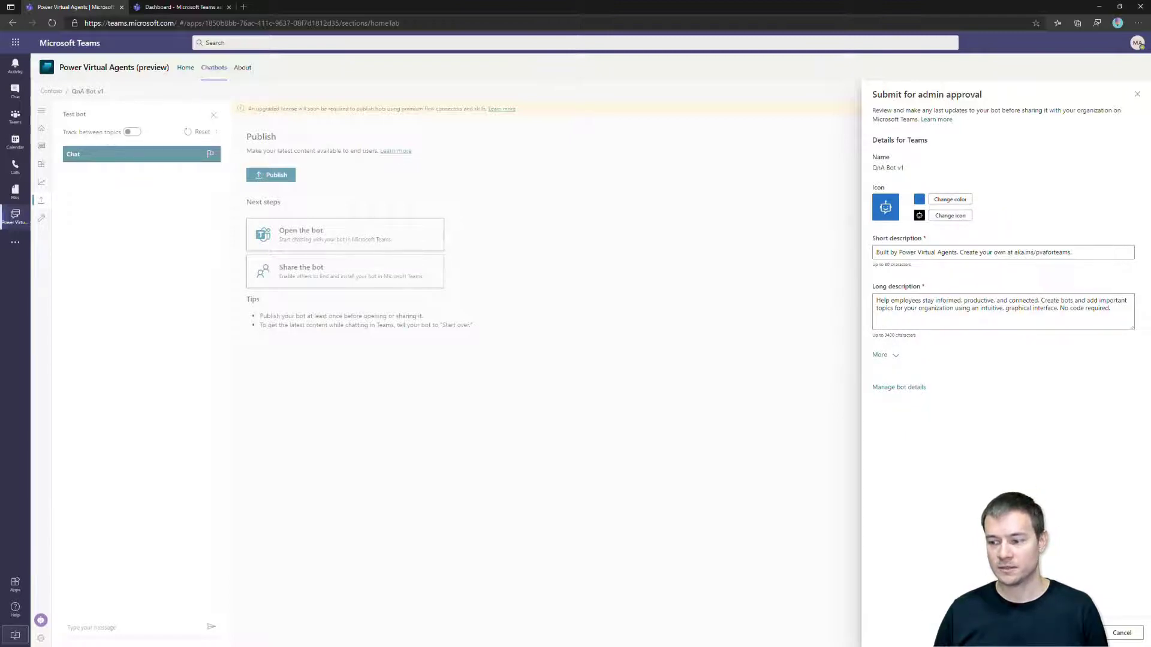
pyautogui.click(1064, 633)
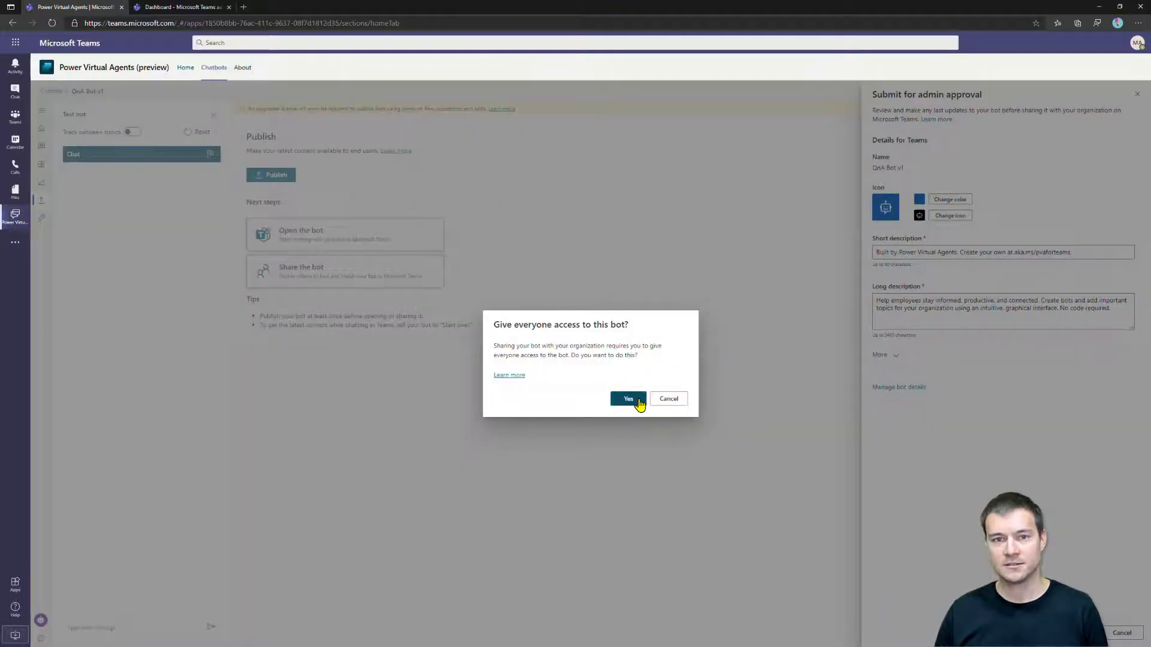
pyautogui.click(637, 400)
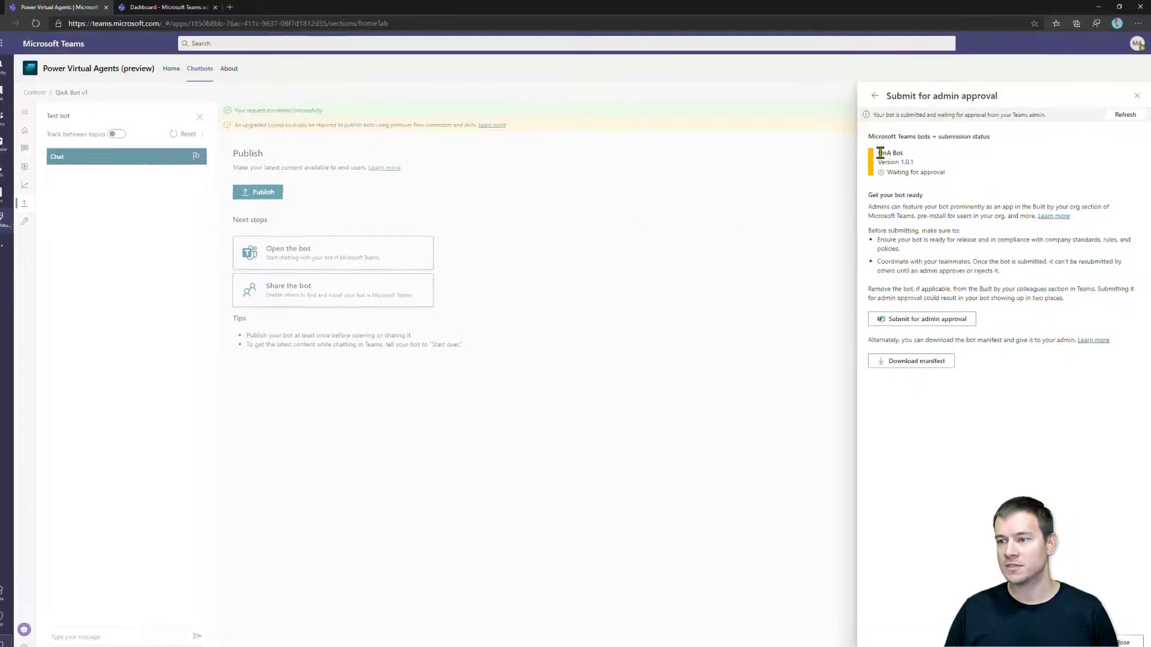
pyautogui.moveTo(828, 202); pyautogui.dragTo(794, 202)
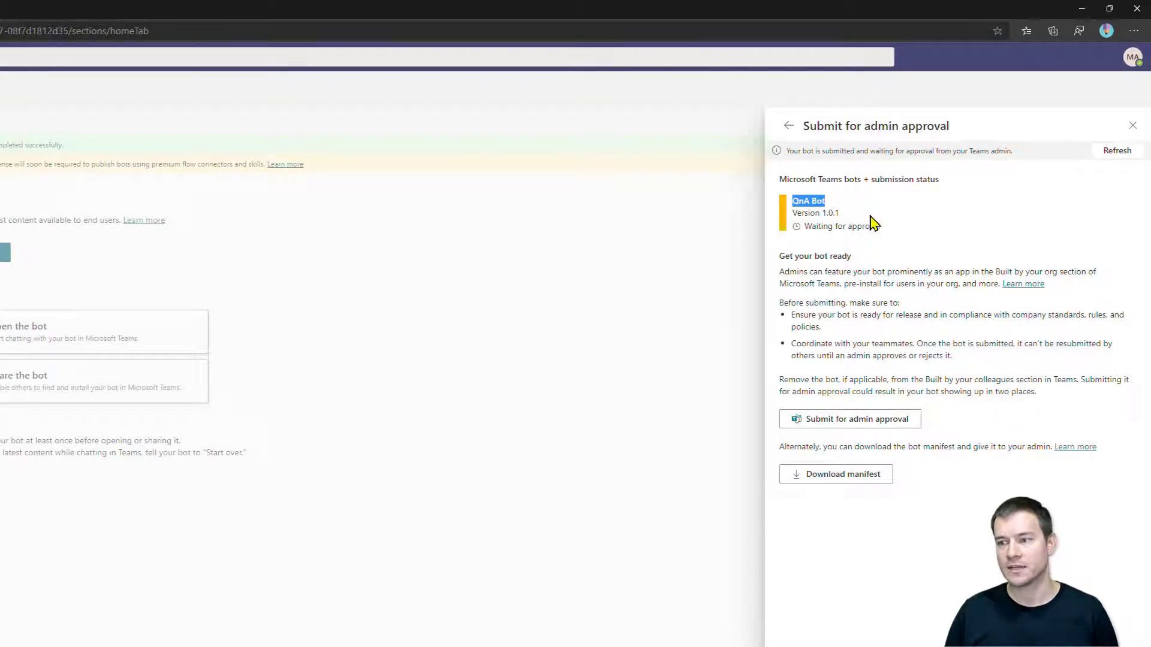
pyautogui.click(806, 201)
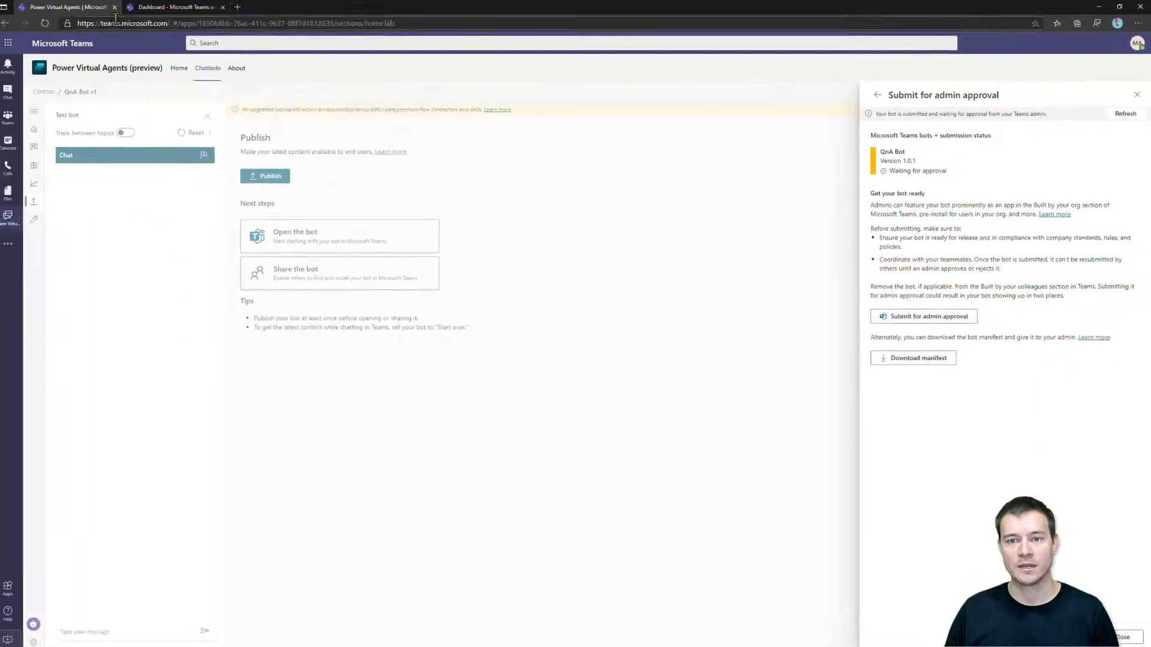
# Switch to the Microsoft Teams admin center, open app management, and sort the apps by publishing status to list custom apps first
pyautogui.click(169, 9)
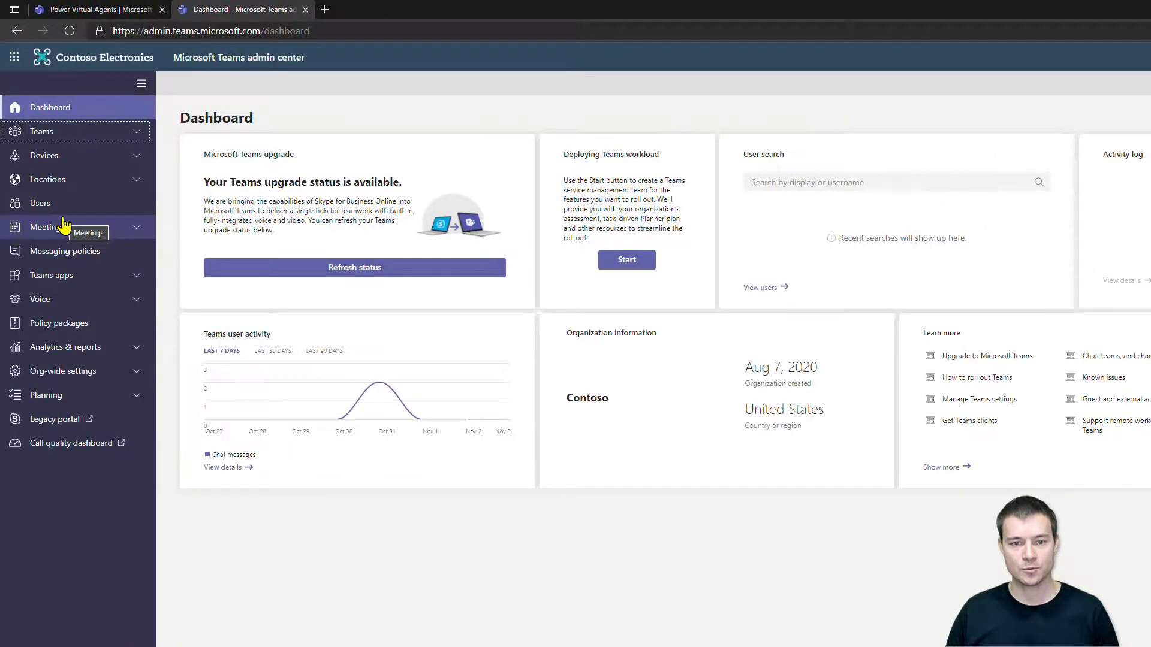
pyautogui.click(66, 280)
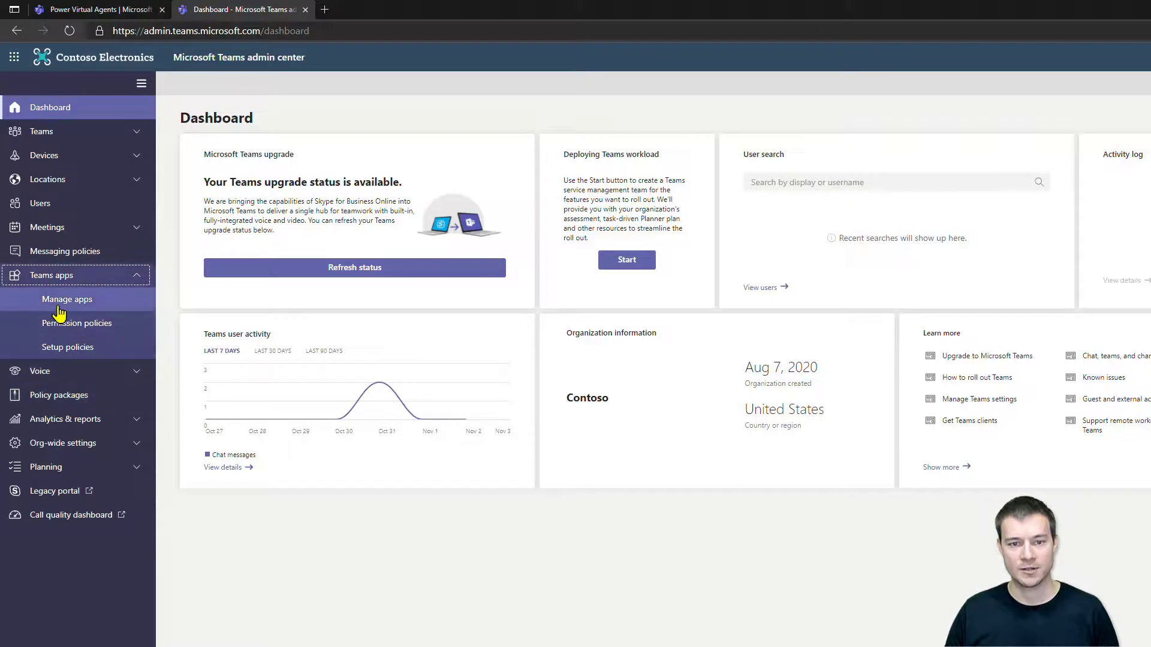
pyautogui.click(58, 307)
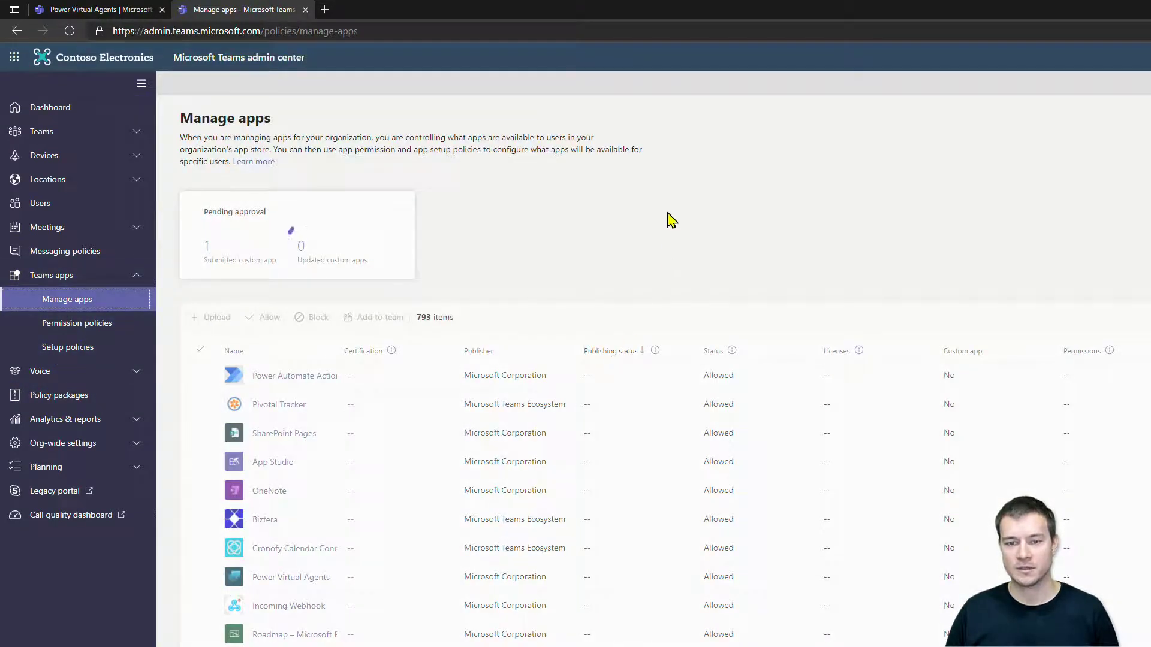
pyautogui.click(609, 354)
pyautogui.click(609, 354)
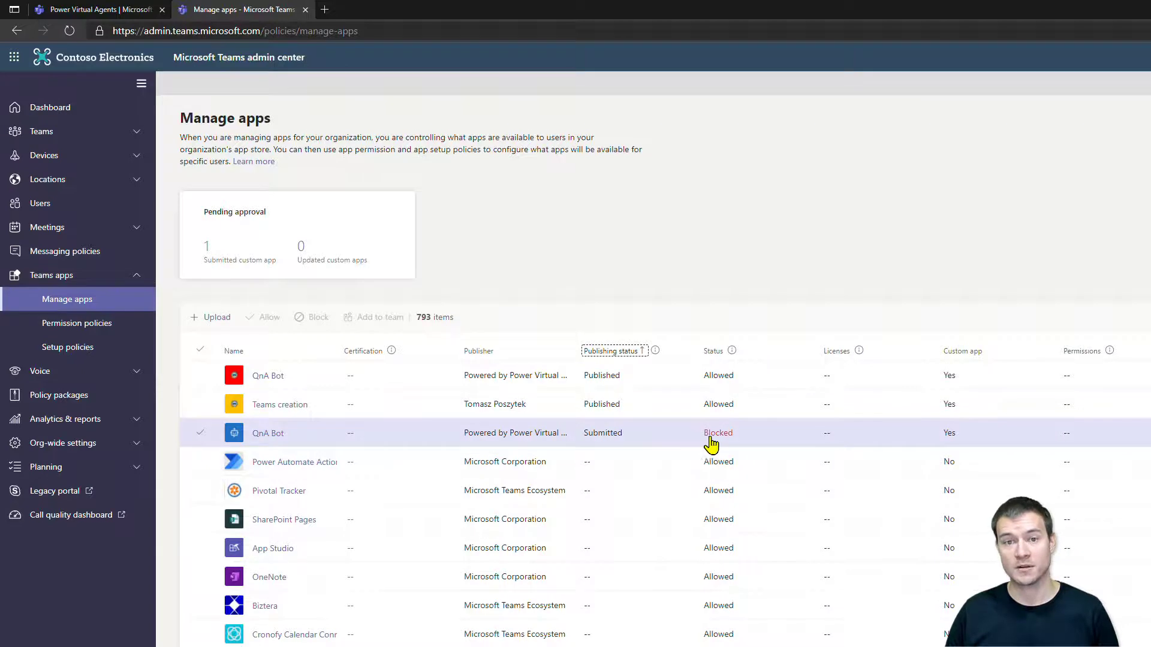
# Open the submitted QnA Bot, set its publishing status to Publish, and confirm publishing the application
pyautogui.click(268, 434)
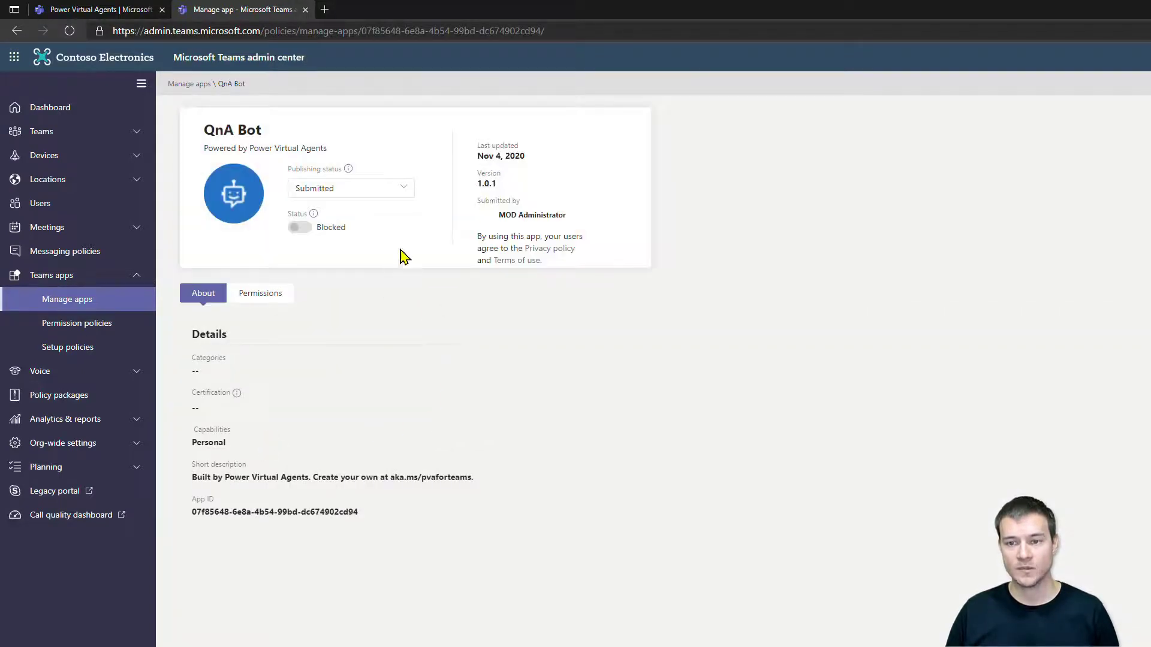
pyautogui.click(381, 191)
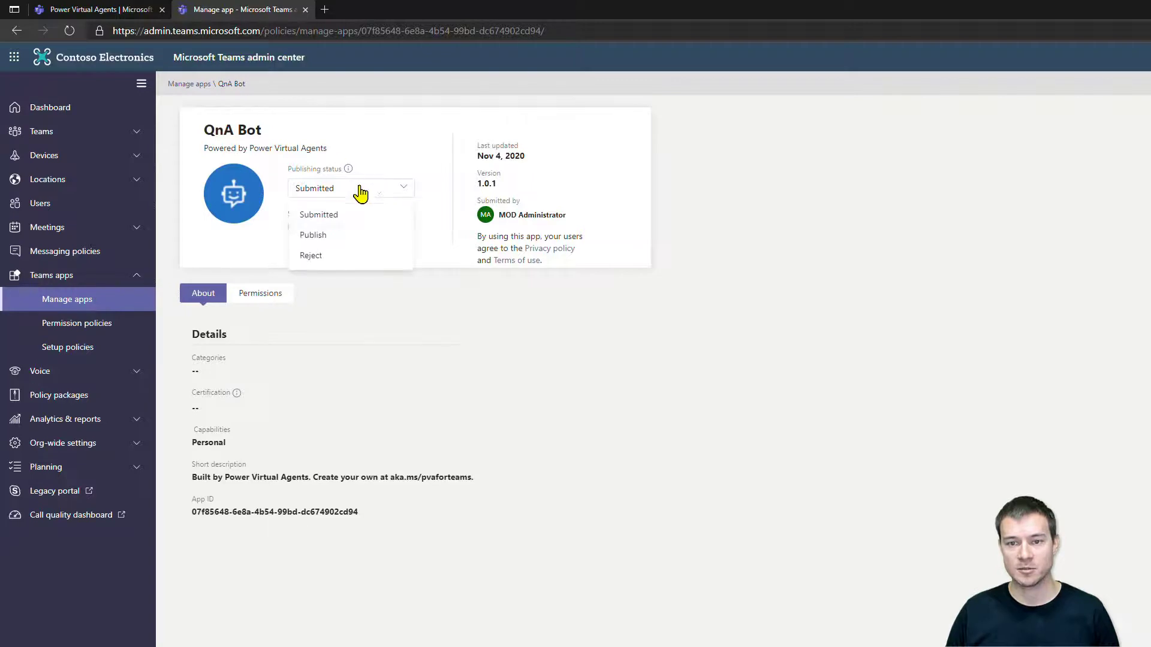
pyautogui.click(339, 237)
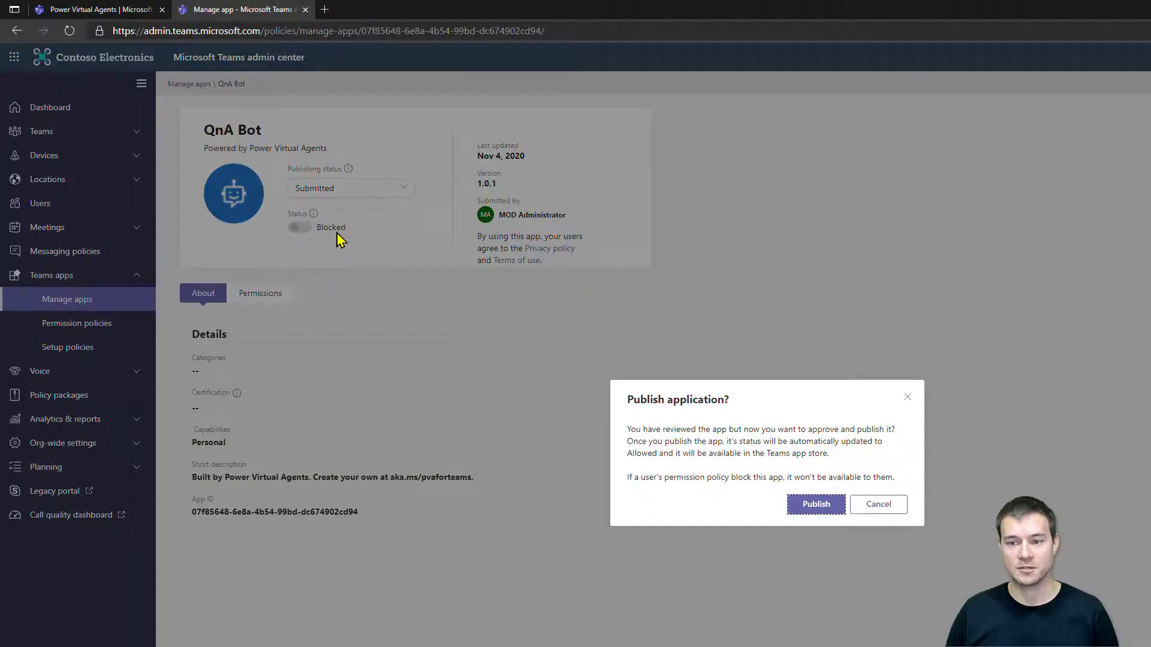
pyautogui.click(817, 505)
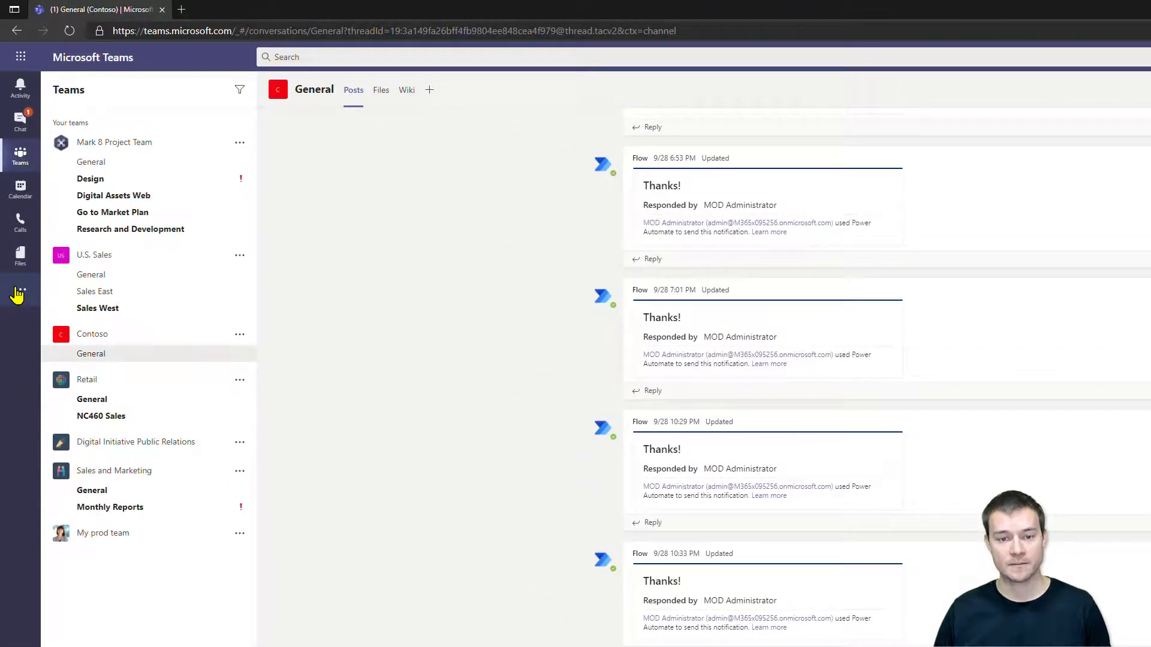
# Browse the app store's Built for Contoso category and add the blue QnA Bot from the apps built by the organization
pyautogui.click(18, 292)
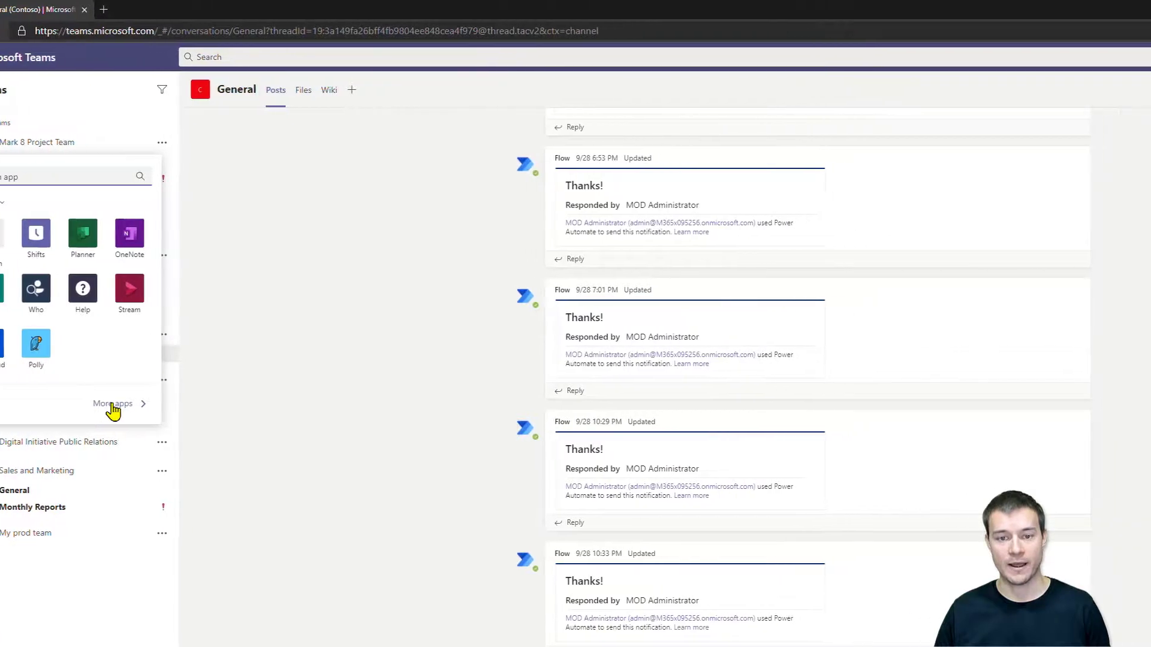
pyautogui.click(175, 410)
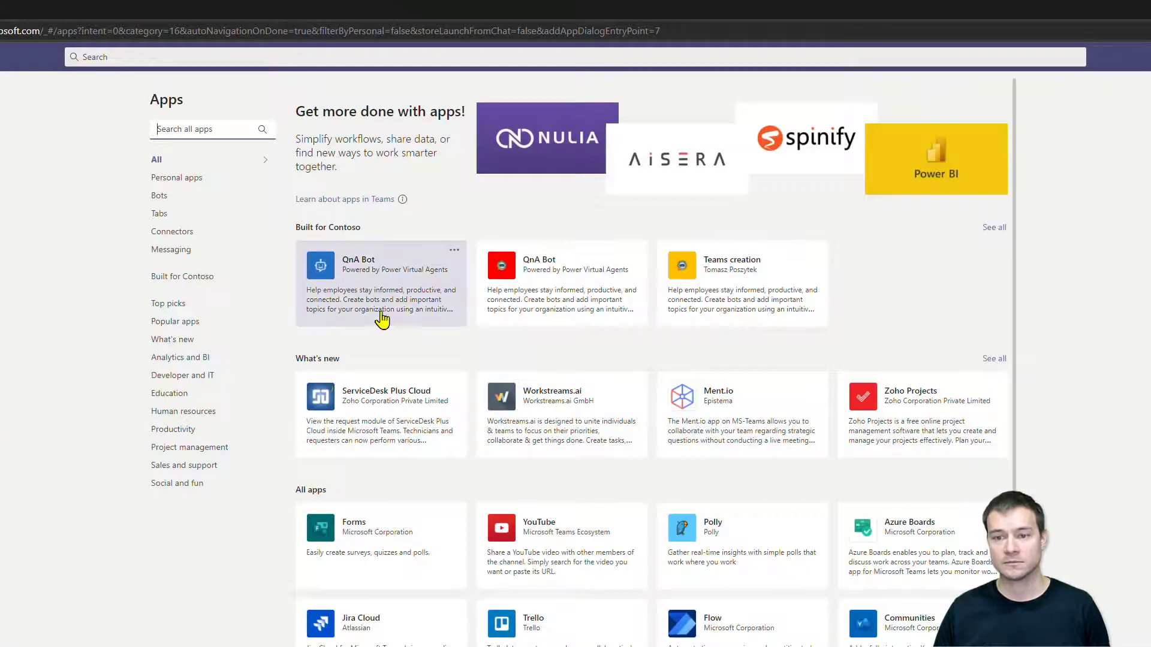
pyautogui.click(178, 279)
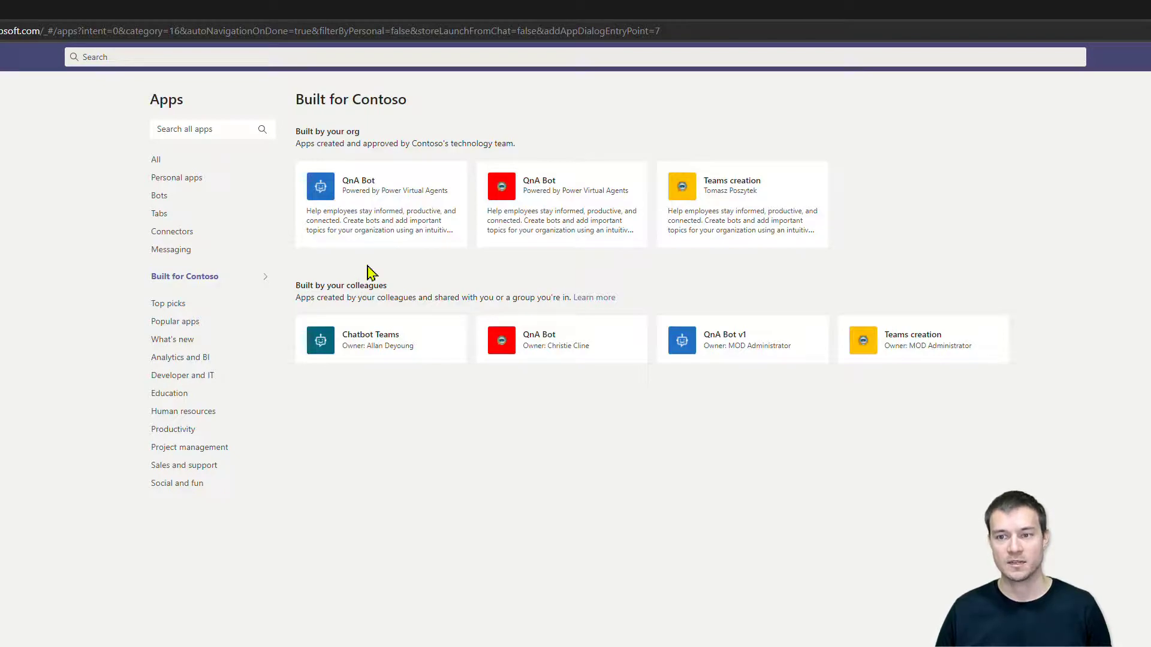
pyautogui.click(403, 201)
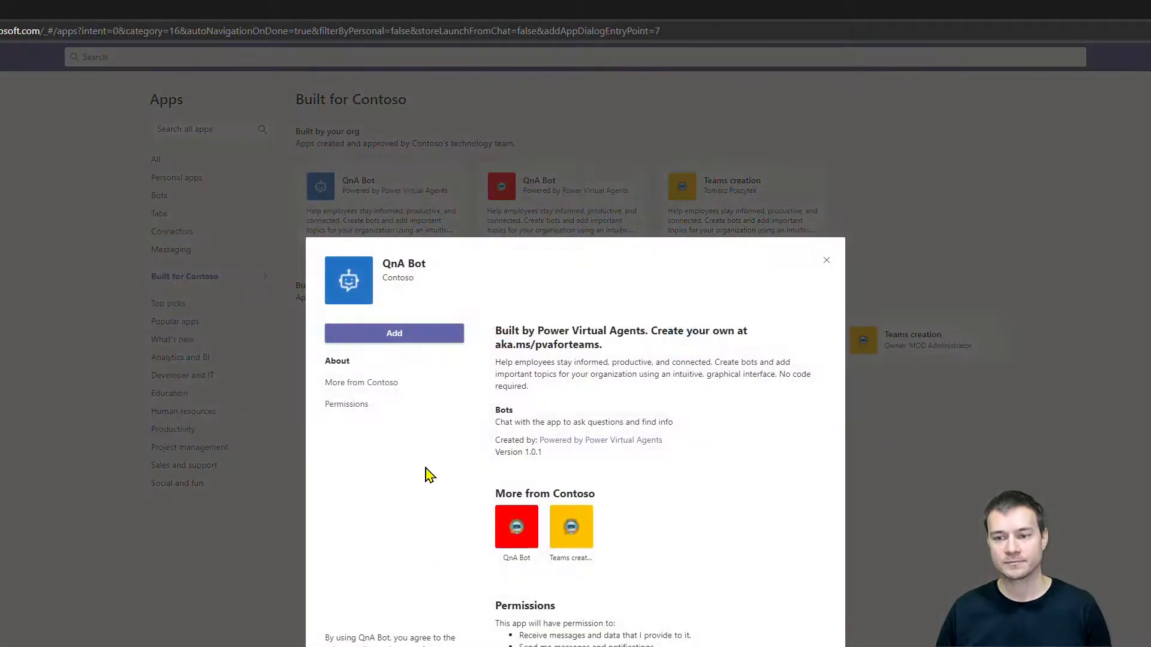
pyautogui.click(388, 343)
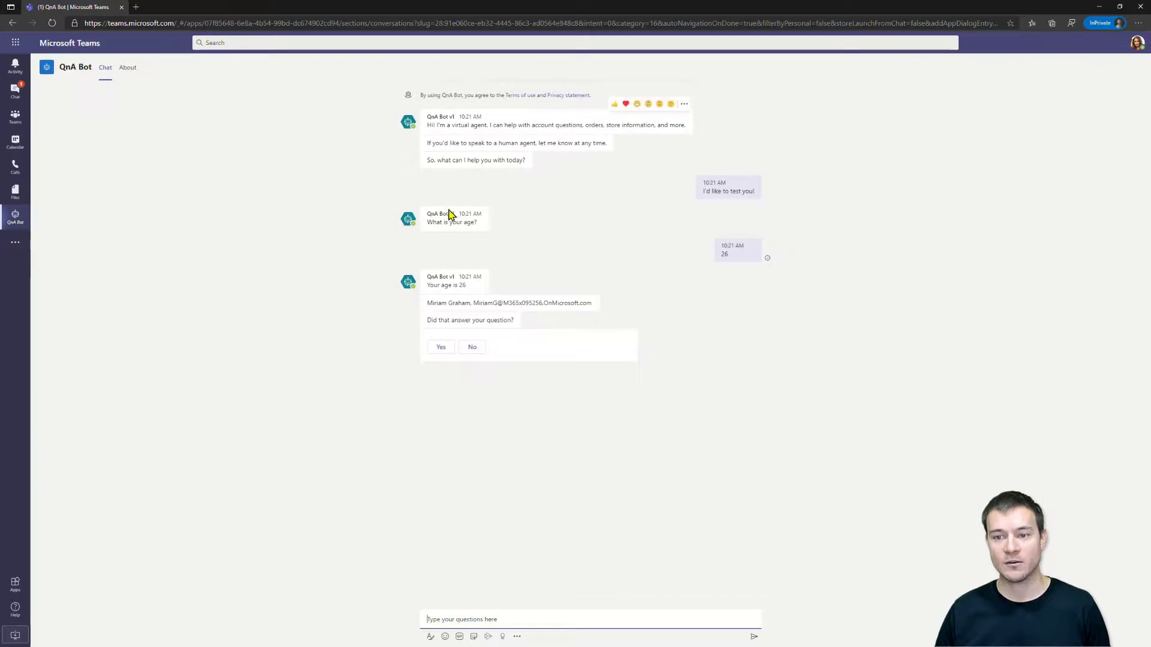
pyautogui.click(442, 217)
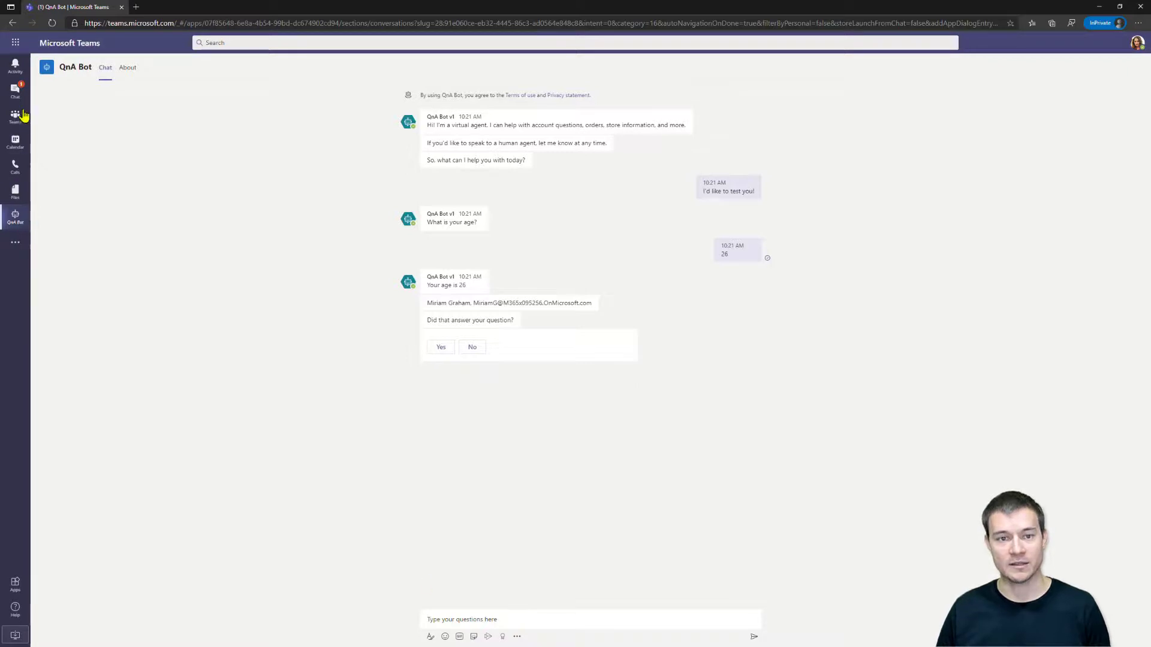
pyautogui.moveTo(50, 73)
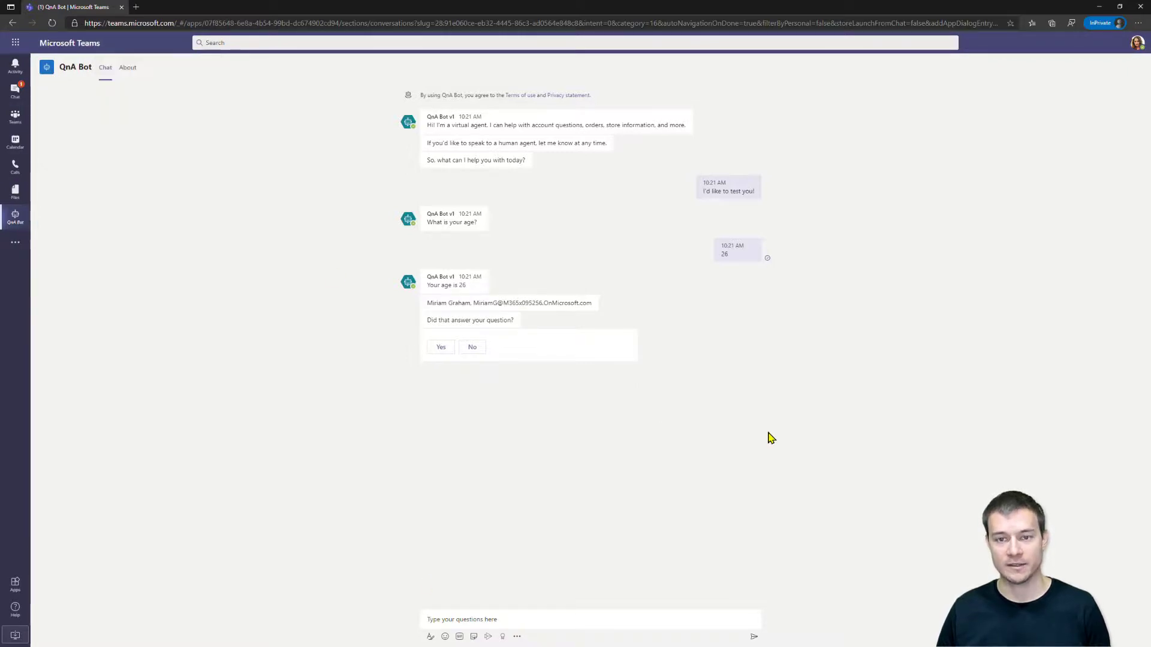